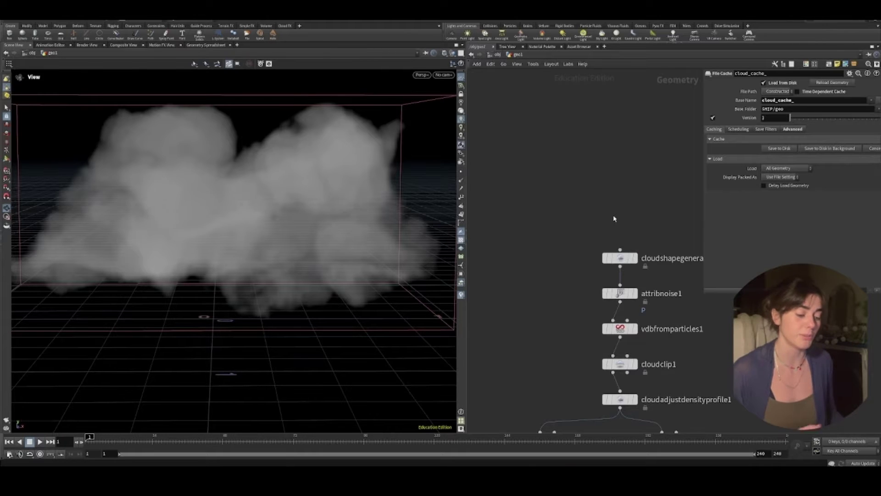
- Pan and zoom the network editor to survey the cloud nodes down to the cloud_cache_ file cache
{"action": "middle_click_drag", "start_coordinate": [629, 200], "coordinate": [610, 206]}
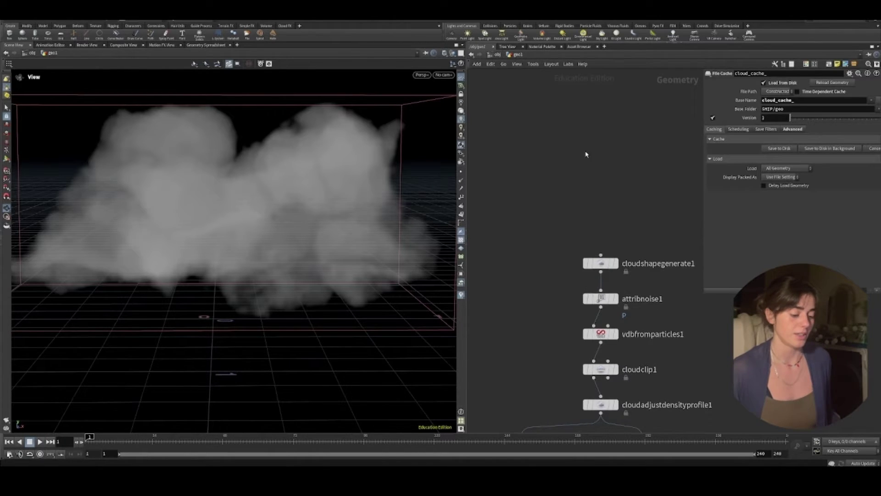
{"action": "middle_click_drag", "start_coordinate": [586, 163], "coordinate": [656, 186]}
{"action": "scroll", "coordinate": [612, 167], "scroll_direction": "down", "scroll_amount": 2}
{"action": "scroll", "coordinate": [658, 138], "scroll_direction": "down", "scroll_amount": 2}
{"action": "mouse_move", "coordinate": [581, 201]}
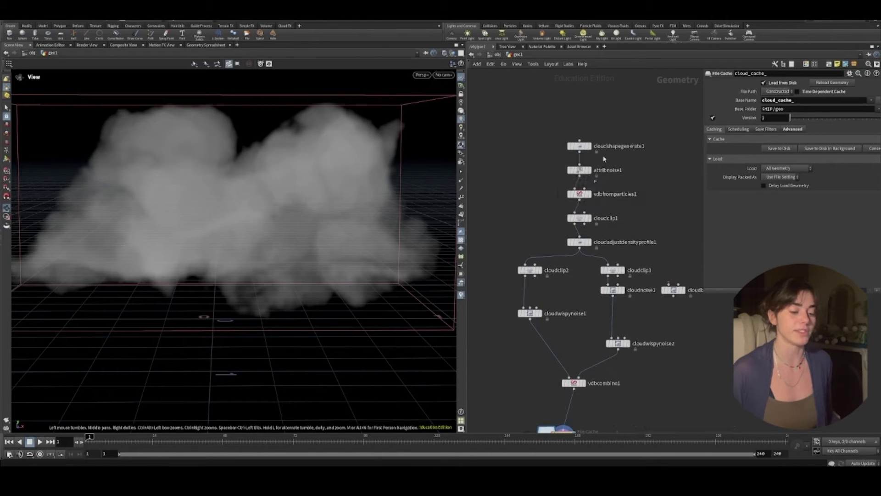
{"action": "scroll", "coordinate": [602, 158], "scroll_direction": "up", "scroll_amount": 5}
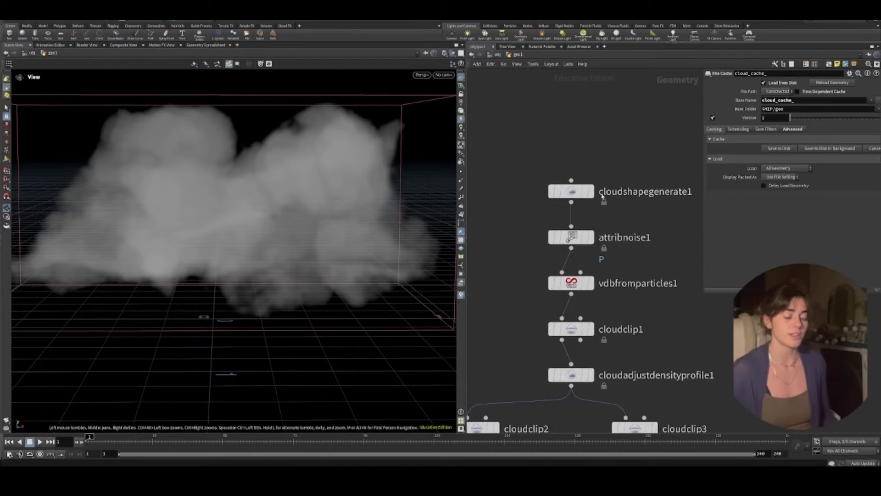
- Display and select cloudshapegenerate1, then orbit around its raw sphere cloud
{"action": "left_click", "coordinate": [591, 191]}
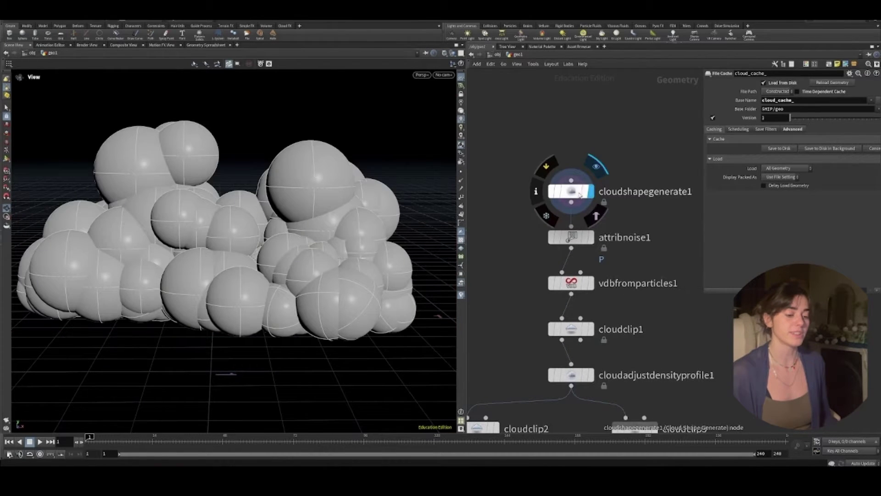
{"action": "left_click", "coordinate": [576, 194]}
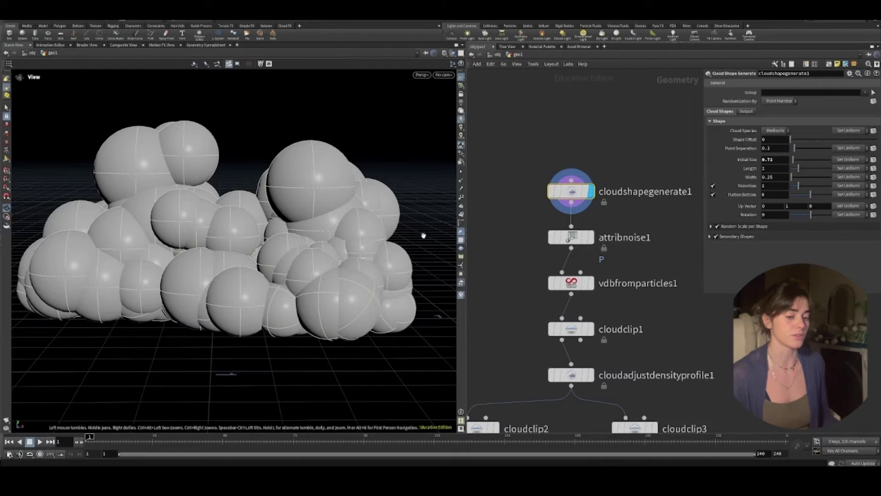
{"action": "left_click_drag", "start_coordinate": [328, 222], "coordinate": [250, 192]}
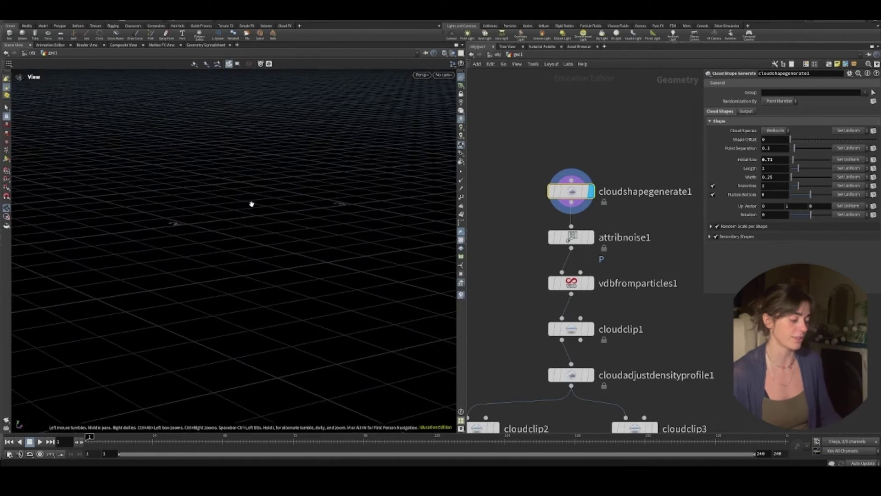
{"action": "key", "text": "g"}
{"action": "left_click_drag", "start_coordinate": [222, 234], "coordinate": [332, 195]}
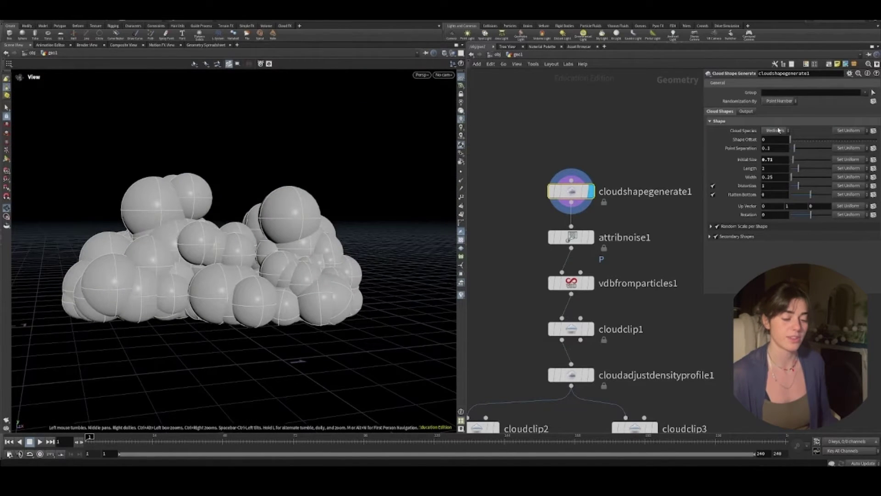
- Try Cloud Species Humilis, then Congestus, then return to Mediocris
{"action": "left_click", "coordinate": [776, 131]}
{"action": "left_click", "coordinate": [780, 139]}
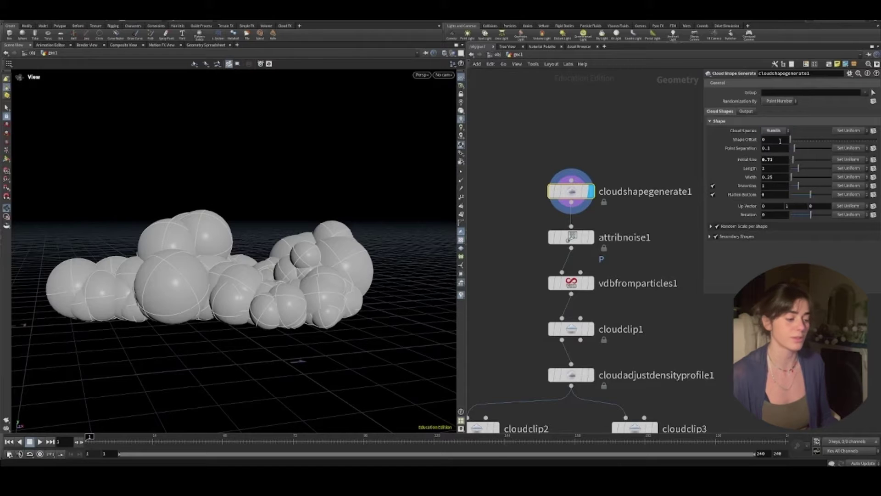
{"action": "left_click", "coordinate": [781, 136]}
{"action": "left_click", "coordinate": [776, 155]}
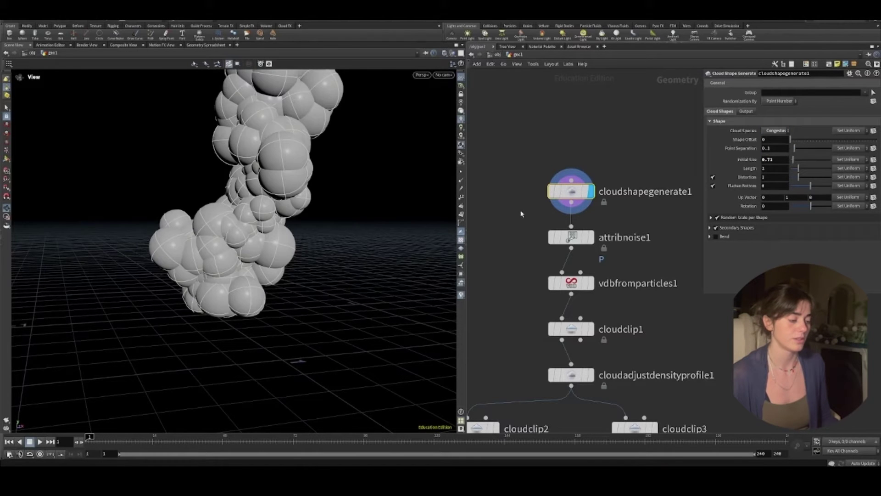
{"action": "left_click_drag", "start_coordinate": [349, 232], "coordinate": [362, 268]}
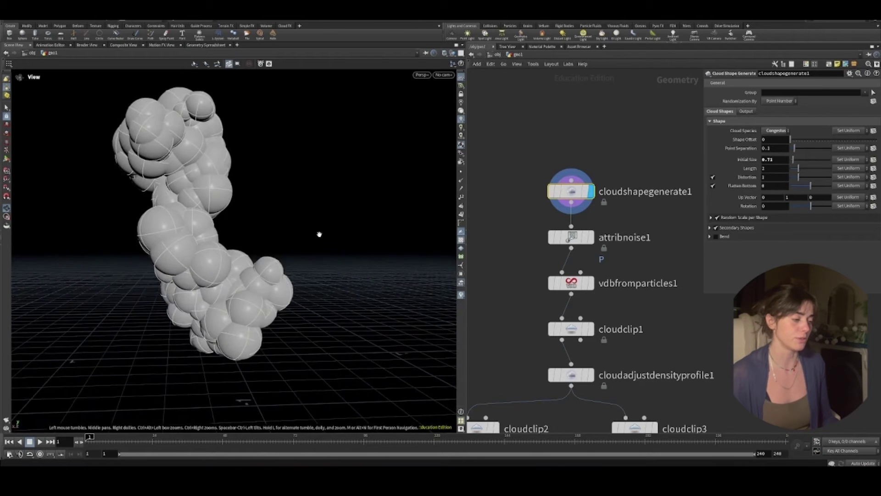
{"action": "left_click_drag", "start_coordinate": [357, 230], "coordinate": [291, 244]}
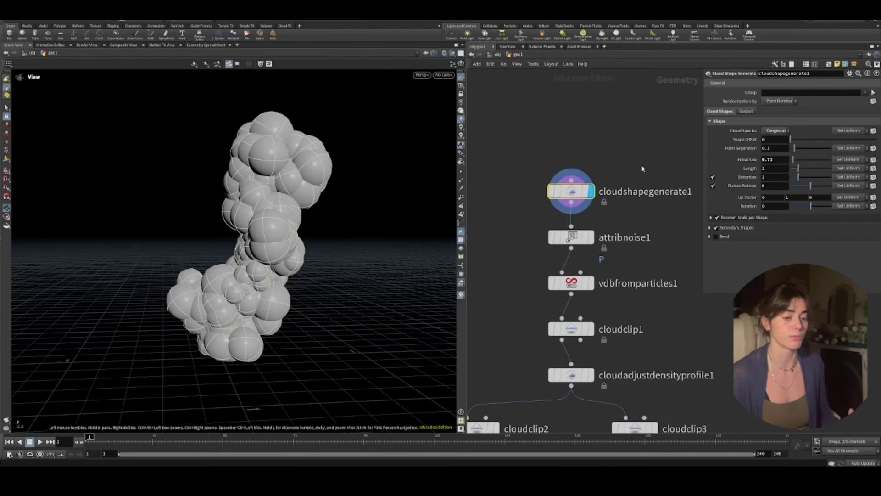
{"action": "left_click", "coordinate": [750, 132]}
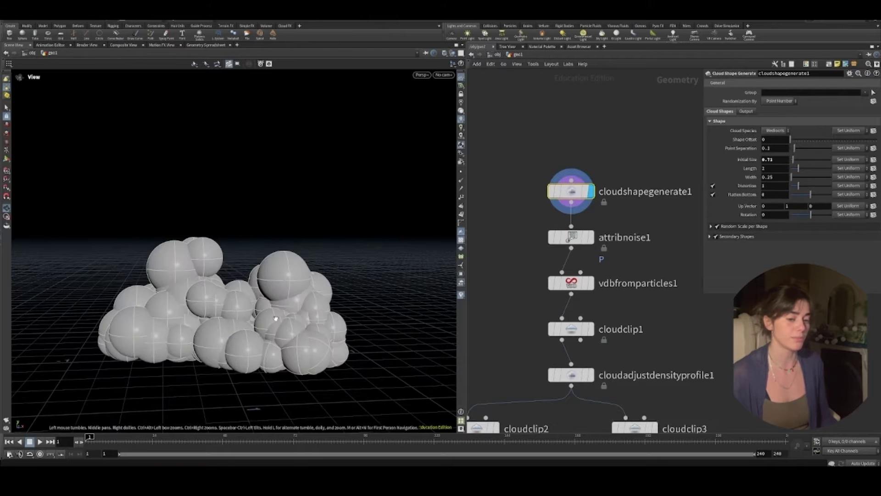
- Expand the Random Scale per Shape and Secondary Shapes folders in the parameter panel
{"action": "middle_click_drag", "start_coordinate": [262, 315], "coordinate": [269, 269]}
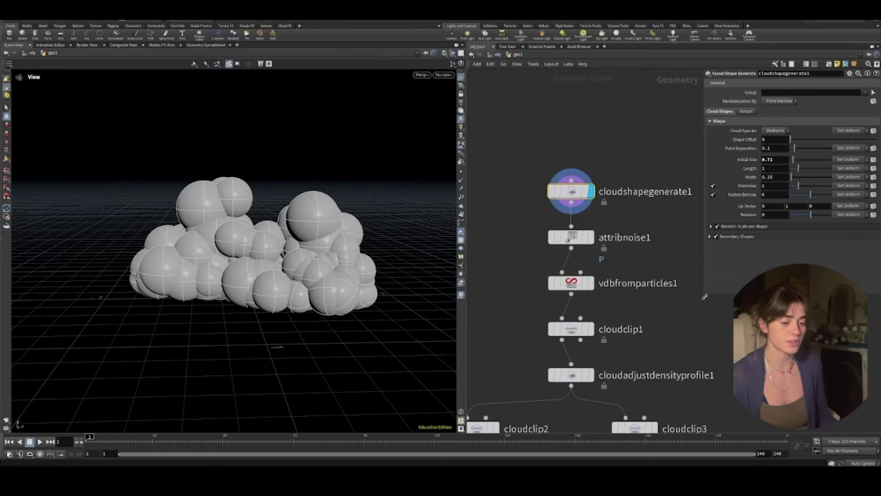
{"action": "left_click_drag", "start_coordinate": [705, 296], "coordinate": [640, 291]}
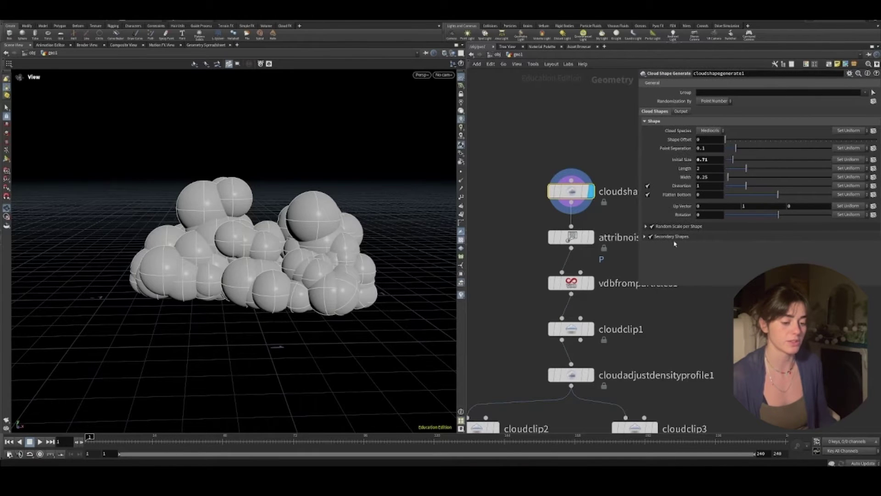
{"action": "left_click", "coordinate": [682, 227]}
{"action": "left_click", "coordinate": [682, 266]}
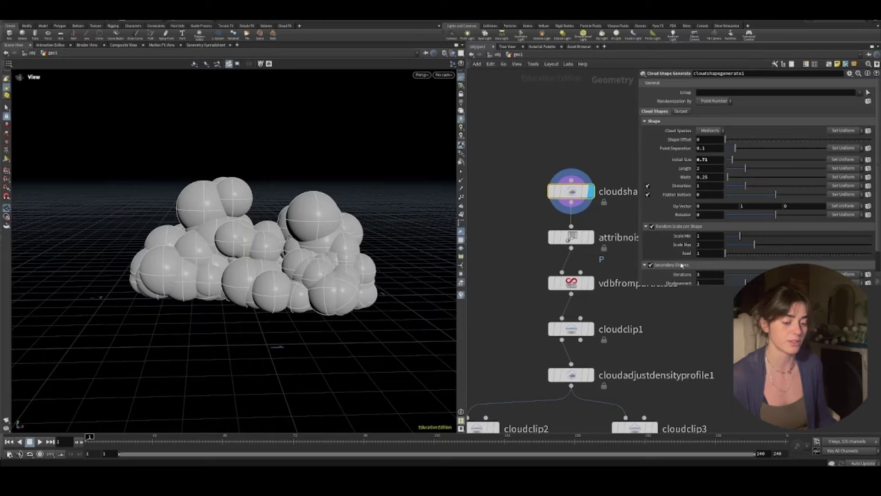
{"action": "left_click_drag", "start_coordinate": [638, 288], "coordinate": [639, 344]}
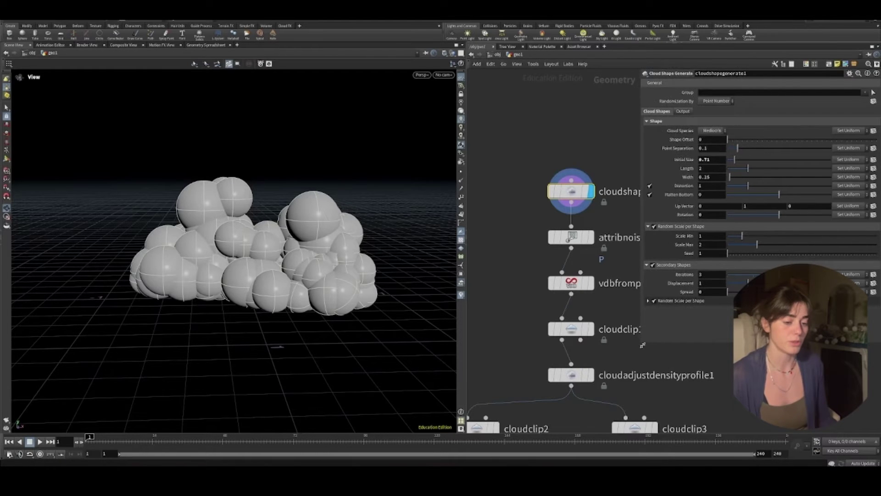
{"action": "left_click_drag", "start_coordinate": [641, 345], "coordinate": [725, 323]}
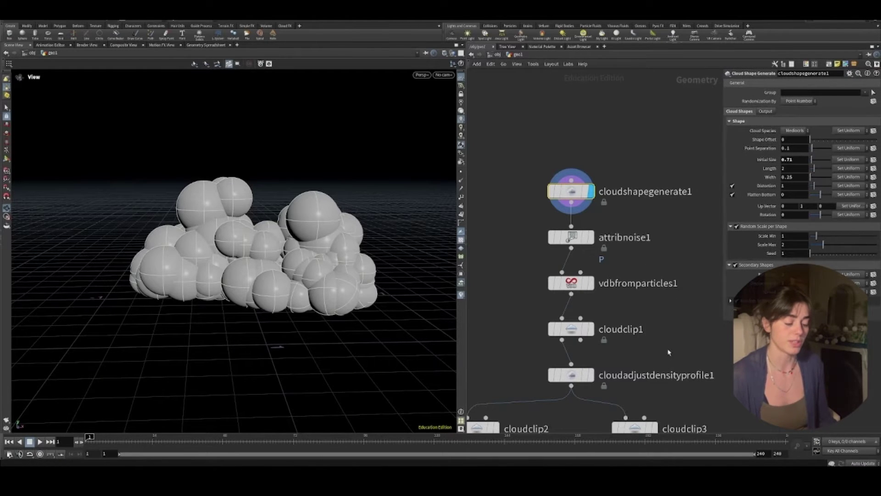
{"action": "middle_click_drag", "start_coordinate": [668, 353], "coordinate": [659, 370]}
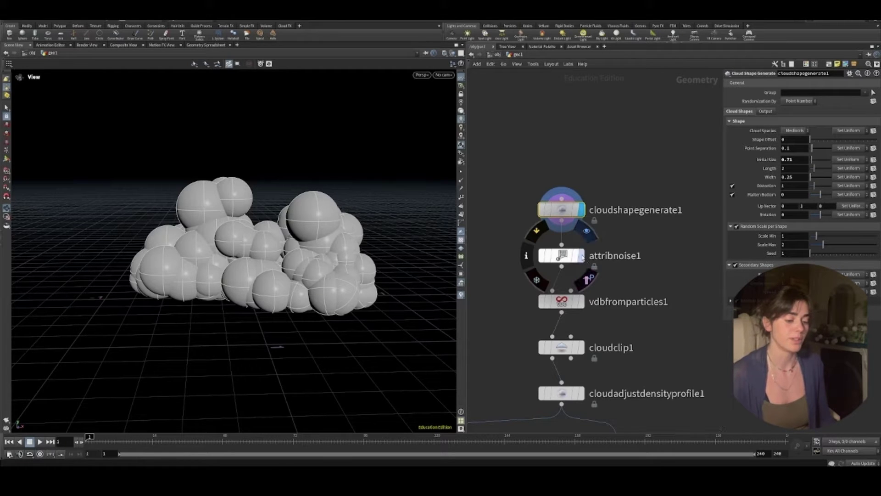
- Display attribnoise1 and compare its noise Amplitude at 0 and 0.21
{"action": "key", "text": "r"}
{"action": "left_click", "coordinate": [563, 257]}
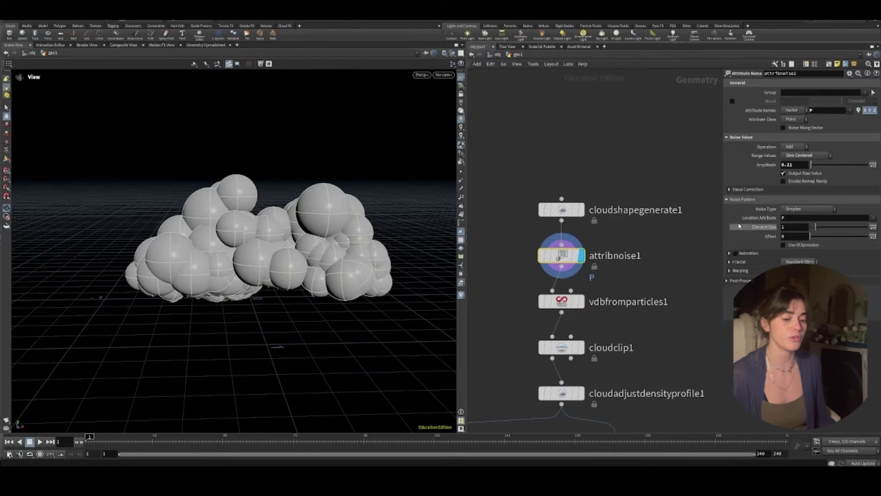
{"action": "left_click_drag", "start_coordinate": [811, 165], "coordinate": [812, 167]}
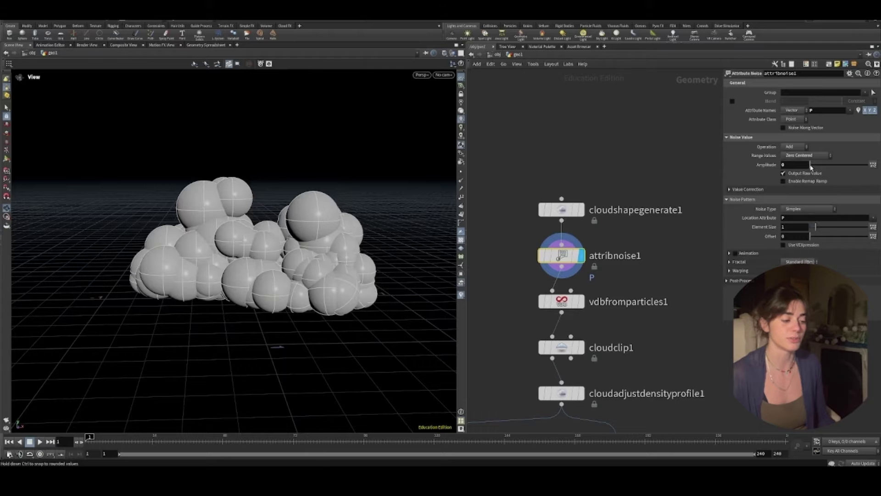
{"action": "key", "text": "Return"}
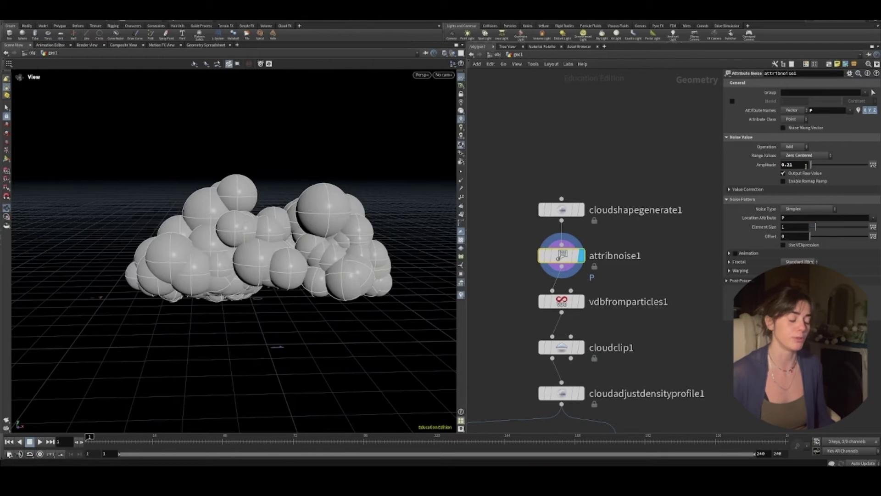
- Move the top two cloud nodes higher in the network
{"action": "left_click_drag", "start_coordinate": [209, 196], "coordinate": [237, 198]}
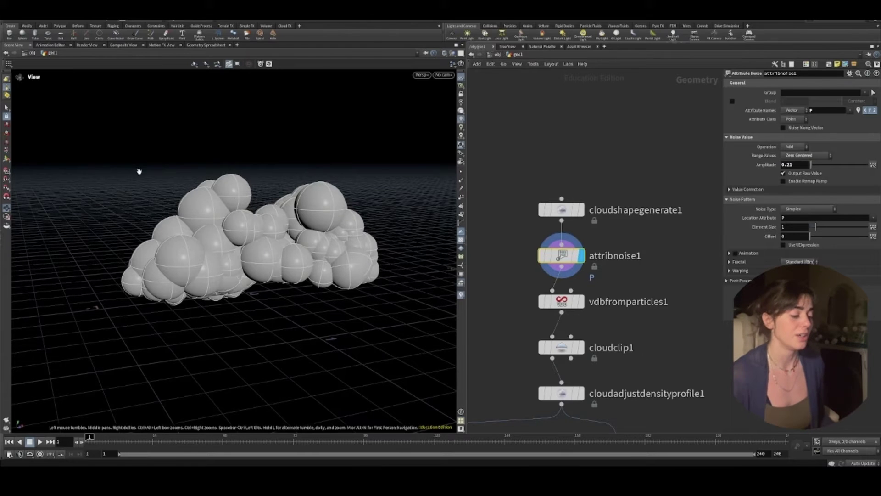
{"action": "left_click_drag", "start_coordinate": [338, 229], "coordinate": [315, 227]}
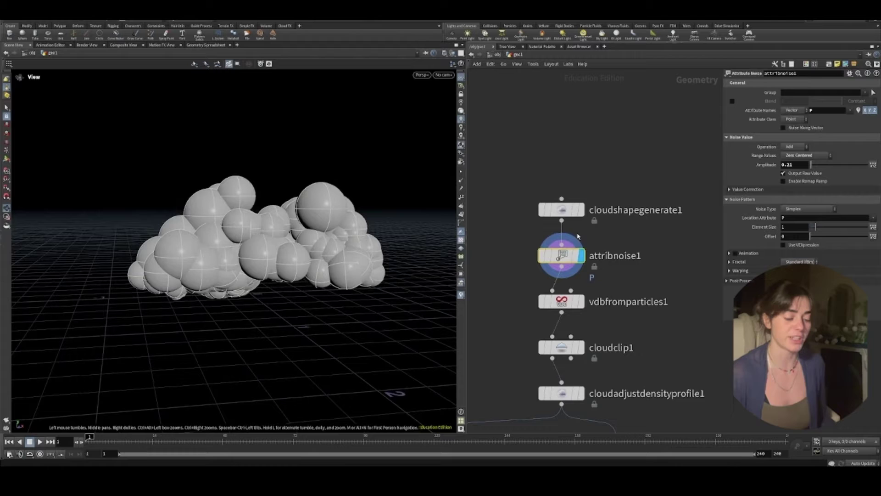
{"action": "scroll", "coordinate": [603, 257], "scroll_direction": "down", "scroll_amount": 3}
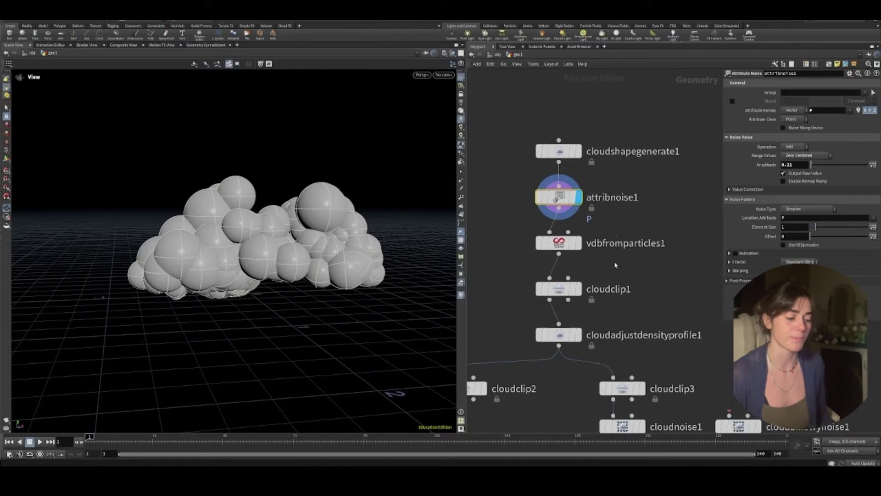
{"action": "left_click_drag", "start_coordinate": [534, 116], "coordinate": [569, 127]}
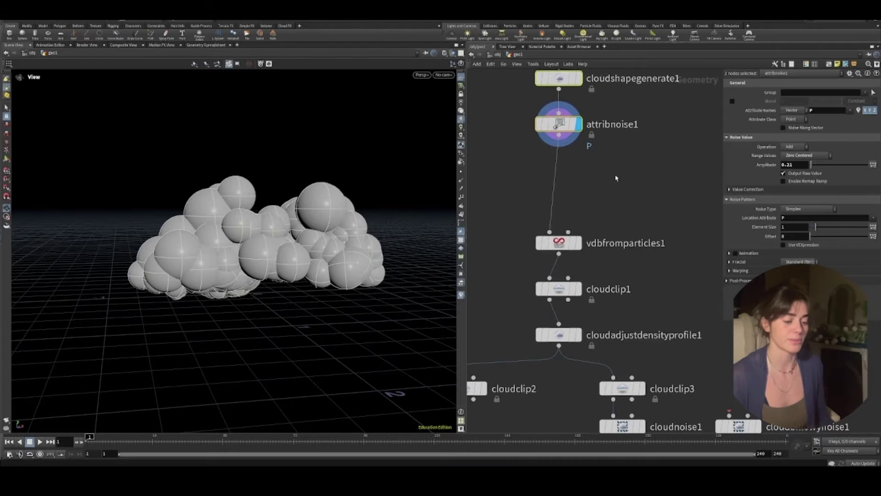
- Shift the top nodes up-left and display vdbfromparticles1's fog volume at Voxel Size 0.01
{"action": "left_click", "coordinate": [567, 127]}
{"action": "middle_click_drag", "start_coordinate": [585, 237], "coordinate": [586, 250]}
{"action": "left_click", "coordinate": [578, 255]}
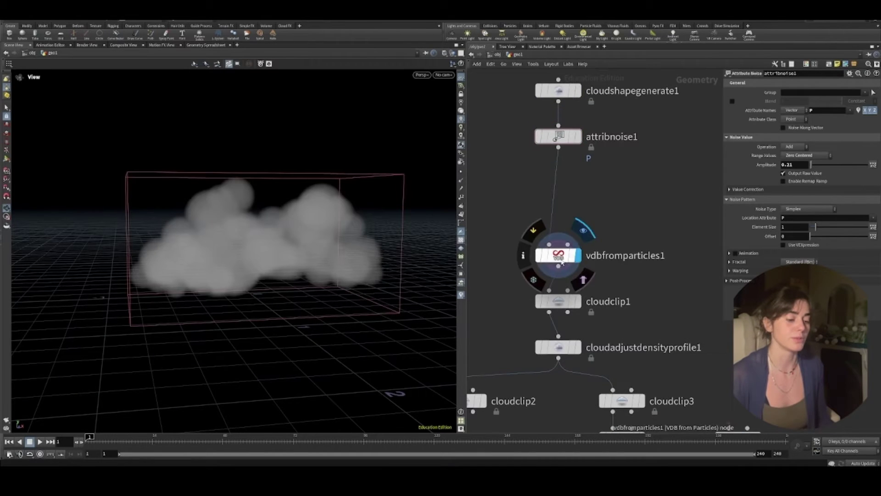
{"action": "left_click", "coordinate": [559, 259]}
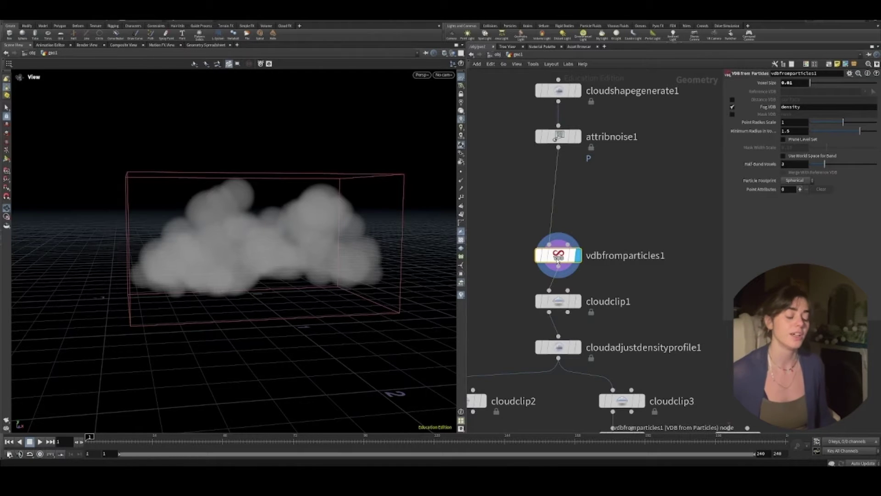
- Move vdbfromparticles1 up just below attribnoise1 and pan to the lower nodes
{"action": "mouse_move", "coordinate": [565, 256]}
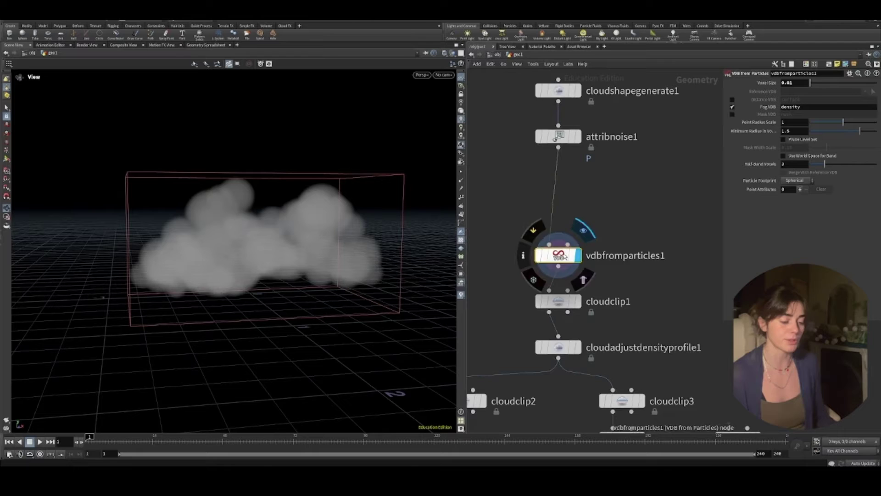
{"action": "left_click_drag", "start_coordinate": [565, 256], "coordinate": [565, 186]}
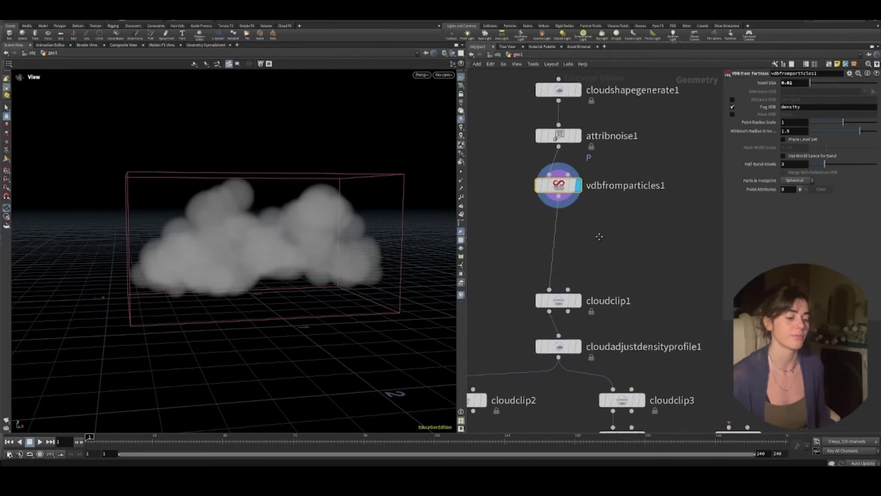
{"action": "mouse_move", "coordinate": [577, 290]}
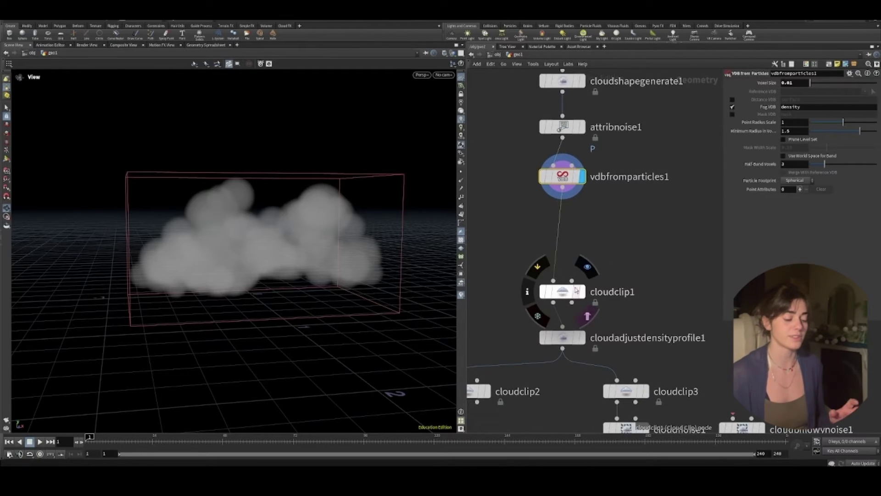
{"action": "middle_click_drag", "start_coordinate": [638, 268], "coordinate": [655, 215]}
{"action": "mouse_move", "coordinate": [603, 243]}
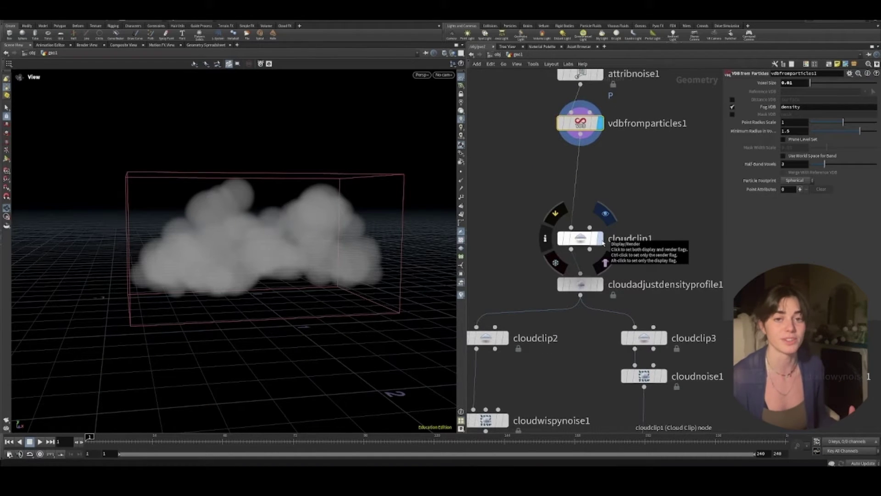
- Display cloudclip1's output and inspect its flat base cut at Distance 0.2 up close
{"action": "left_click", "coordinate": [592, 238]}
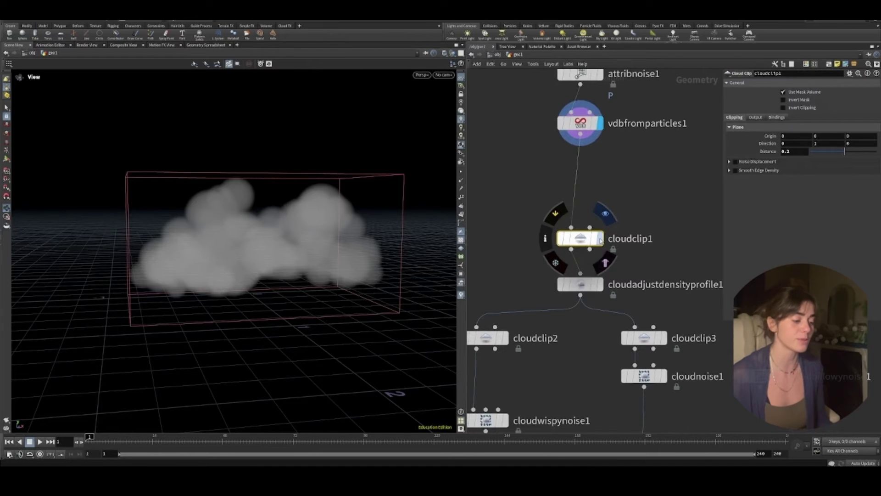
{"action": "left_click", "coordinate": [601, 238]}
{"action": "left_click_drag", "start_coordinate": [336, 264], "coordinate": [222, 280]}
{"action": "right_click_drag", "start_coordinate": [222, 279], "coordinate": [428, 158]}
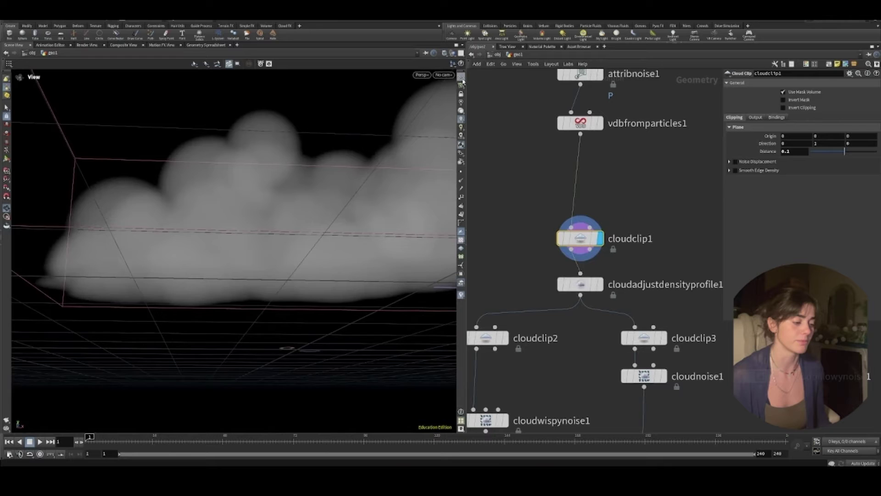
{"action": "right_click_drag", "start_coordinate": [363, 188], "coordinate": [432, 202]}
{"action": "left_click_drag", "start_coordinate": [433, 202], "coordinate": [361, 174]}
{"action": "right_click_drag", "start_coordinate": [361, 173], "coordinate": [308, 191]}
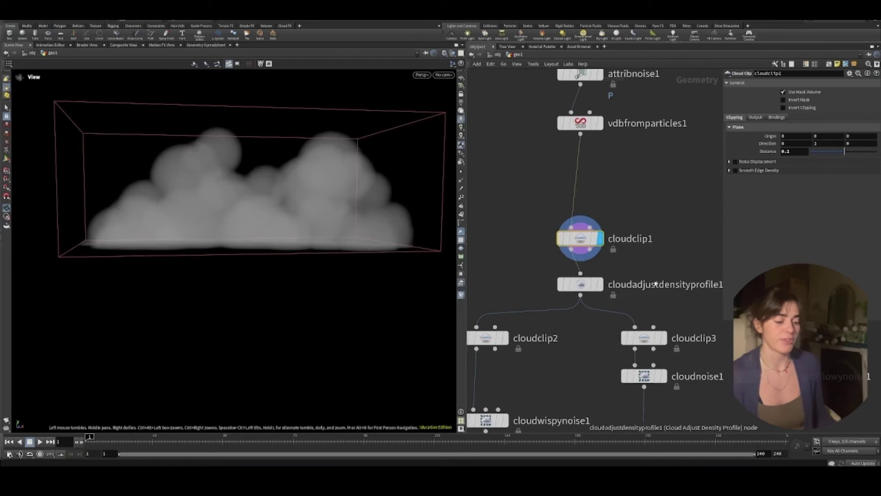
- Move cloudclip1 up under vdbfromparticles1 and display cloudadjustdensityprofile1's cloud
{"action": "left_click_drag", "start_coordinate": [586, 242], "coordinate": [586, 176]}
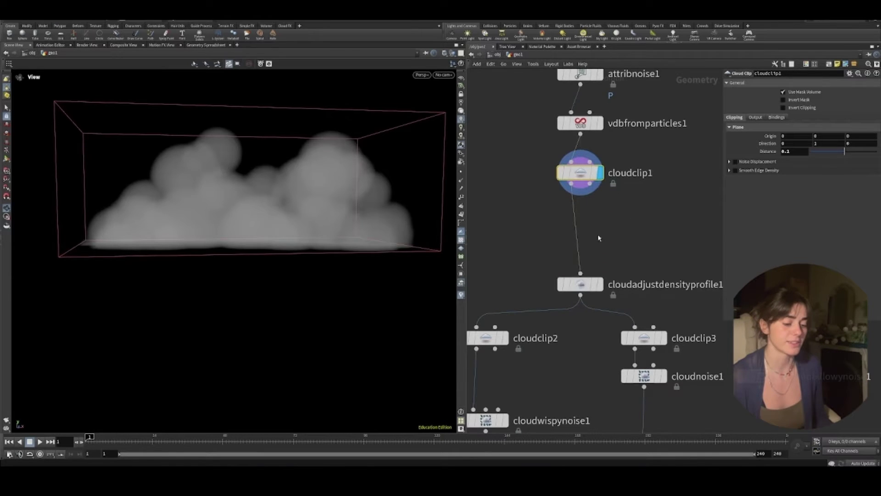
{"action": "mouse_move", "coordinate": [579, 285]}
{"action": "key", "text": "r"}
{"action": "left_click", "coordinate": [579, 286]}
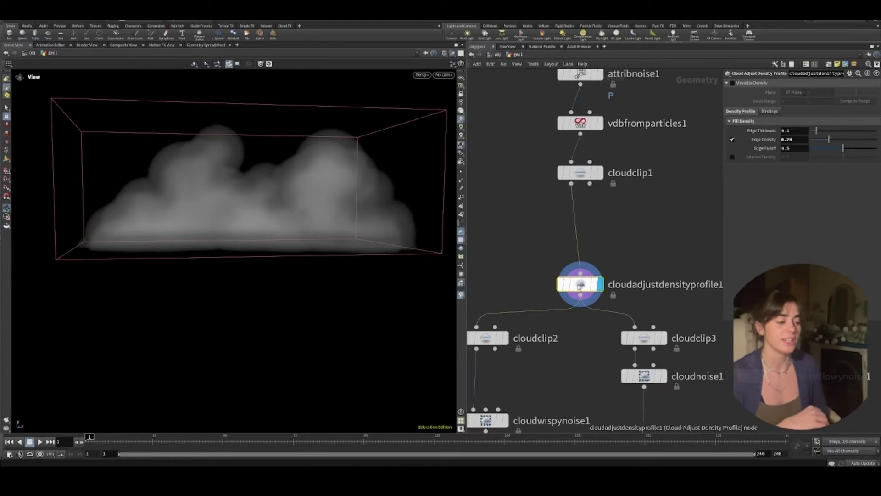
- Turn on Edge Density at 0.29 and inspect the cloud's edges
{"action": "left_click_drag", "start_coordinate": [393, 189], "coordinate": [384, 189]}
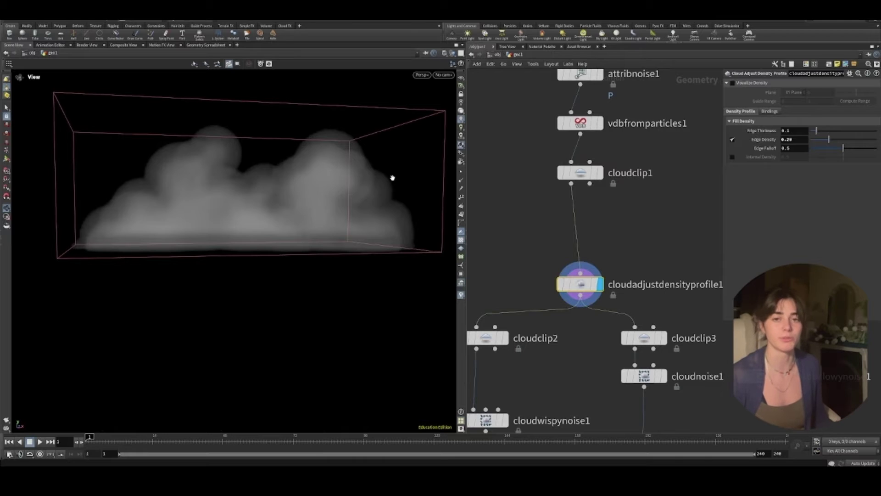
{"action": "key", "text": "g"}
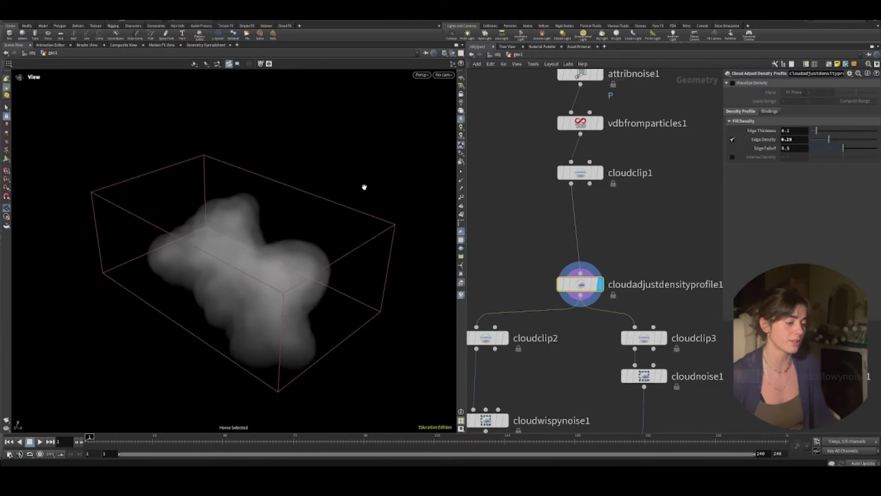
{"action": "left_click_drag", "start_coordinate": [271, 260], "coordinate": [319, 226]}
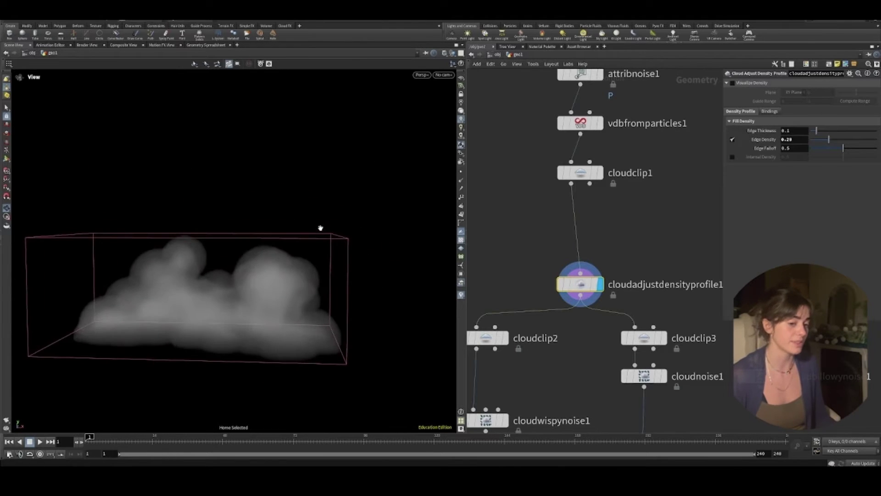
{"action": "left_click", "coordinate": [732, 140]}
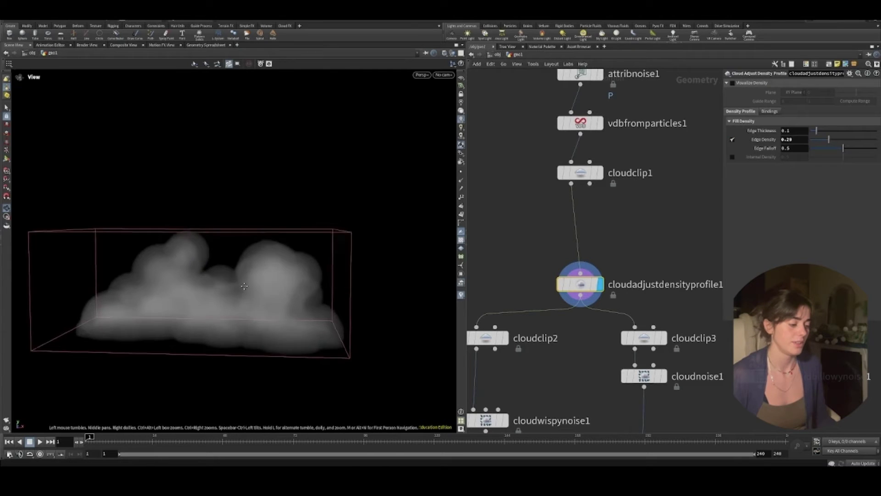
{"action": "left_click_drag", "start_coordinate": [244, 286], "coordinate": [307, 264]}
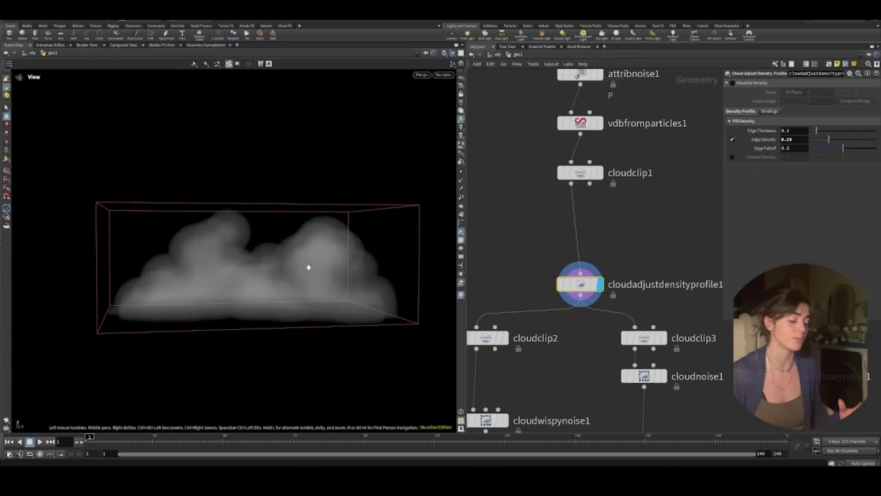
- Move cloudadjustdensityprofile1 up under cloudclip1 and delete cloudbillowynoise1
{"action": "left_click_drag", "start_coordinate": [595, 290], "coordinate": [594, 233]}
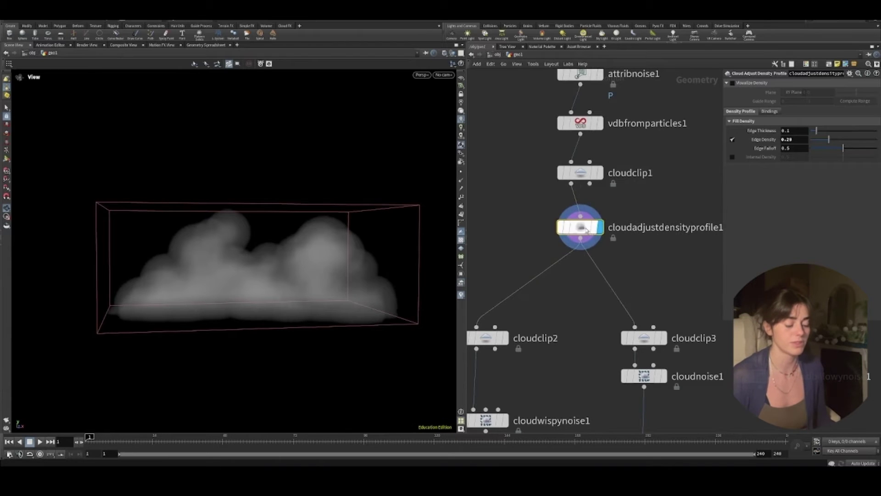
{"action": "middle_click_drag", "start_coordinate": [744, 357], "coordinate": [708, 324]}
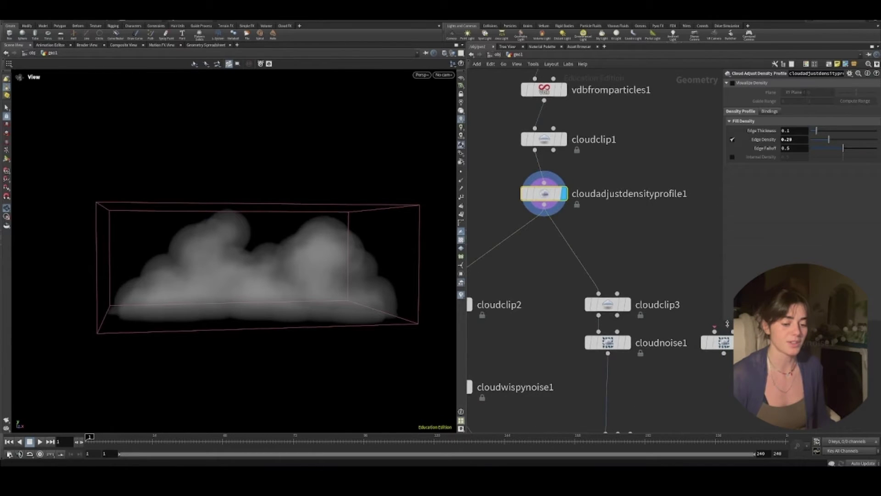
{"action": "left_click_drag", "start_coordinate": [726, 324], "coordinate": [765, 238]}
{"action": "left_click", "coordinate": [720, 342]}
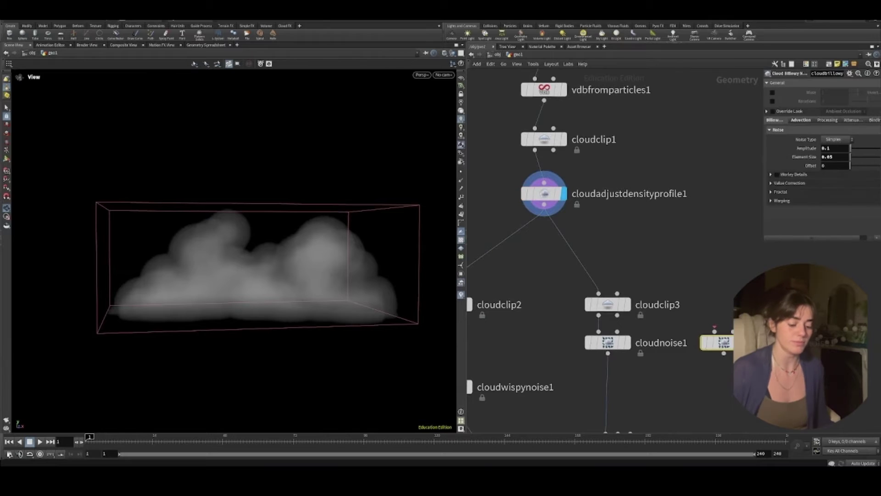
{"action": "key", "text": "Delete"}
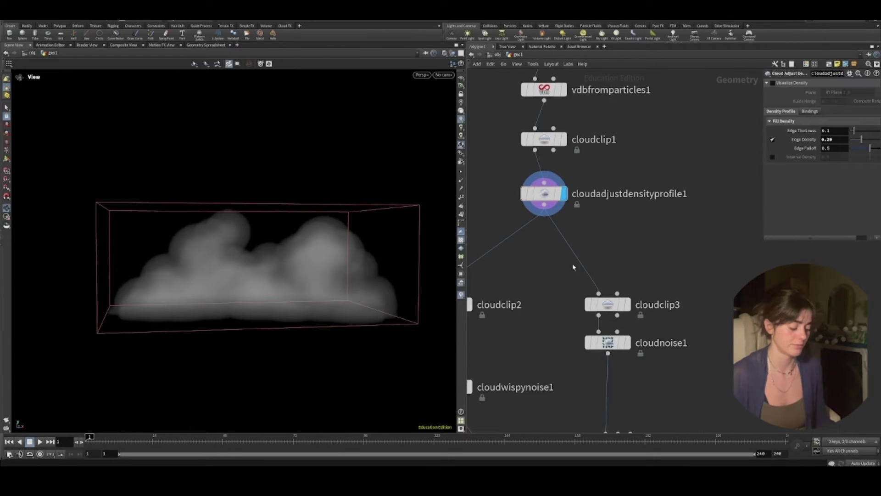
- Display cloudclip2's flat clipped cloud, template cloudclip3, then display cloudclip3
{"action": "middle_click_drag", "start_coordinate": [553, 274], "coordinate": [632, 185]}
{"action": "scroll", "coordinate": [633, 184], "scroll_direction": "down", "scroll_amount": 2}
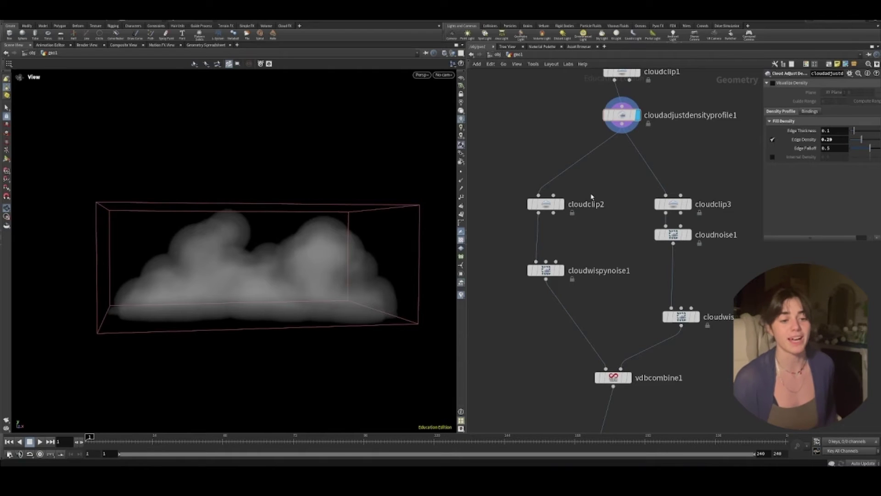
{"action": "mouse_move", "coordinate": [566, 206]}
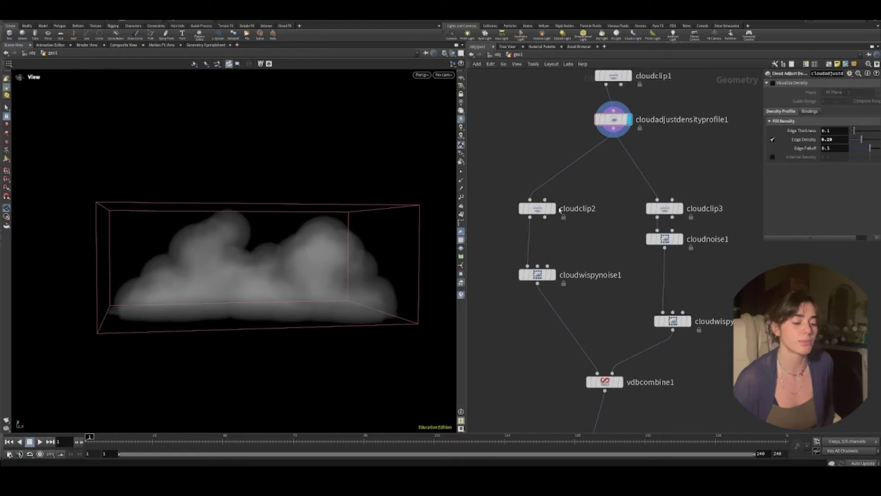
{"action": "key", "text": "r"}
{"action": "key", "text": "t"}
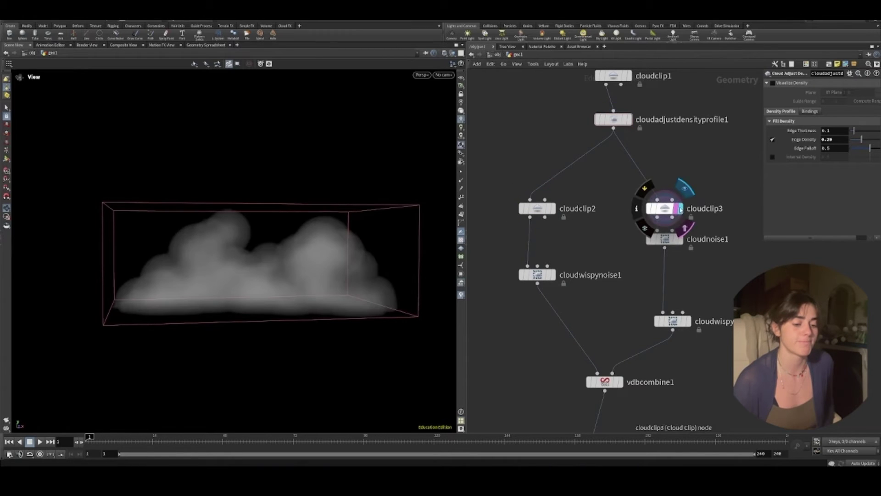
{"action": "left_click", "coordinate": [680, 209]}
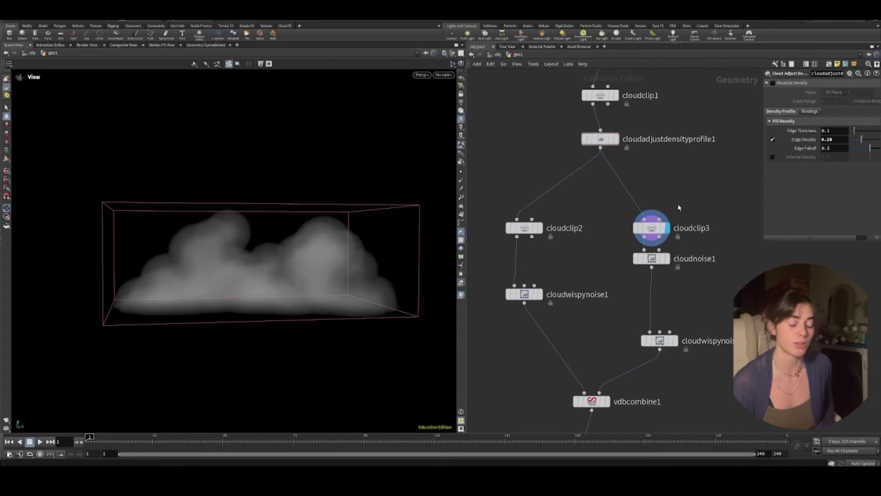
{"action": "mouse_move", "coordinate": [543, 233]}
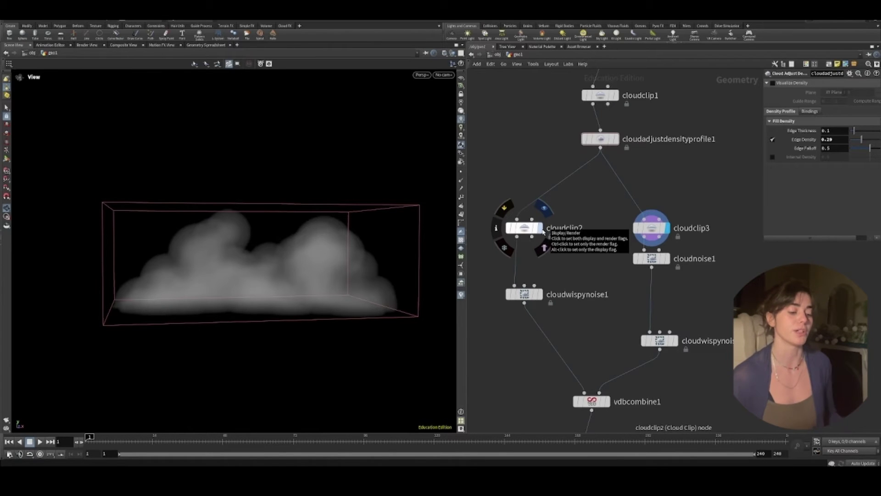
- Display cloudclip2's thin bottom slab and widen the parameter pane
{"action": "left_click", "coordinate": [544, 232]}
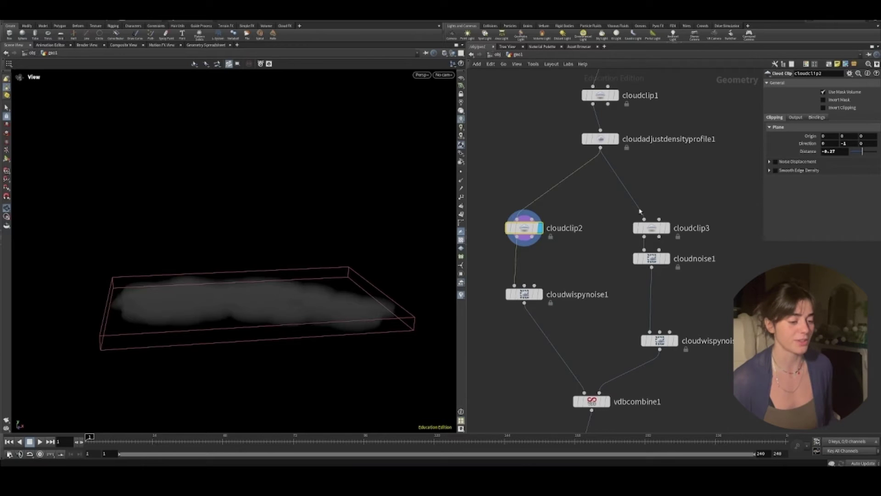
{"action": "left_click_drag", "start_coordinate": [234, 267], "coordinate": [305, 289]}
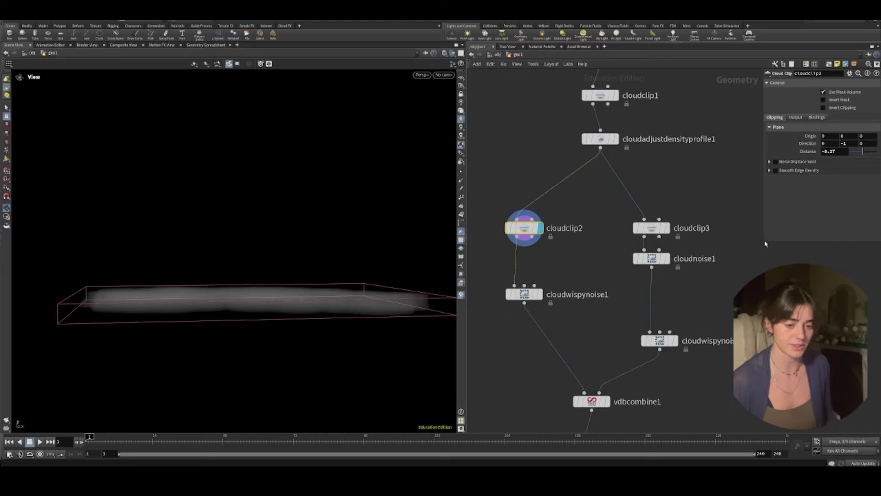
{"action": "left_click_drag", "start_coordinate": [765, 243], "coordinate": [686, 257]}
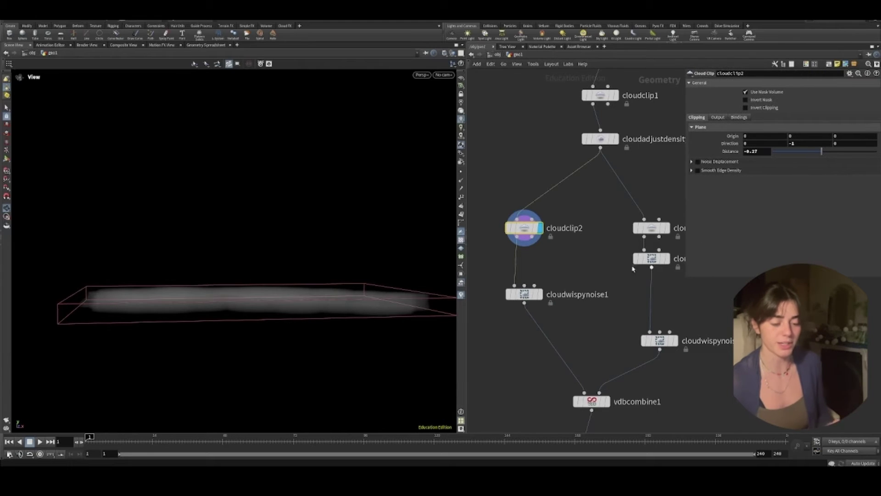
{"action": "left_click_drag", "start_coordinate": [344, 264], "coordinate": [336, 273]}
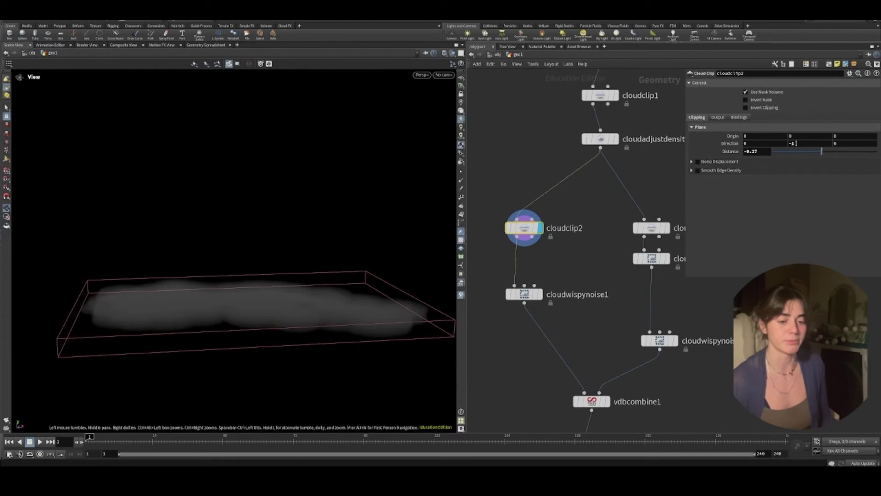
- Test cloudclip2's Clip Direction Y at 1, keep -1, and display cloudwispynoise1
{"action": "key", "text": "BackSpace"}
{"action": "key", "text": "BackSpace"}
{"action": "type", "text": "1"}
{"action": "key", "text": "Return"}
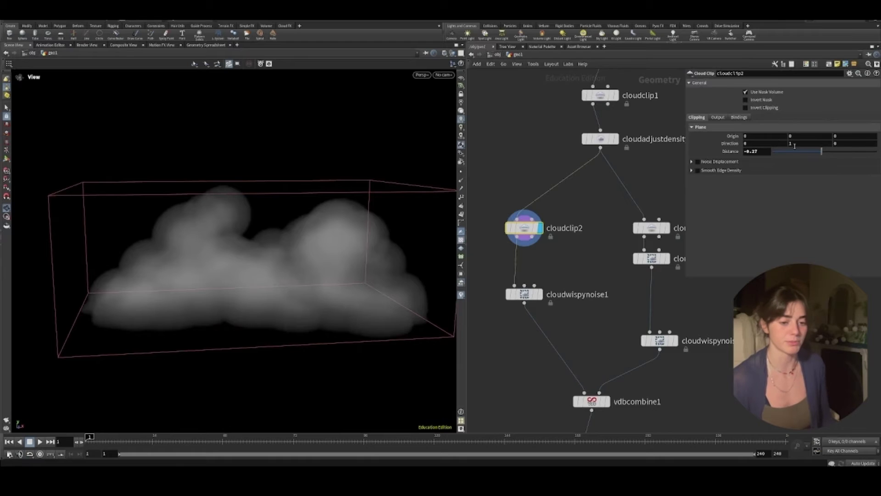
{"action": "left_click_drag", "start_coordinate": [795, 146], "coordinate": [767, 146]}
{"action": "type", "text": "-1"}
{"action": "key", "text": "Return"}
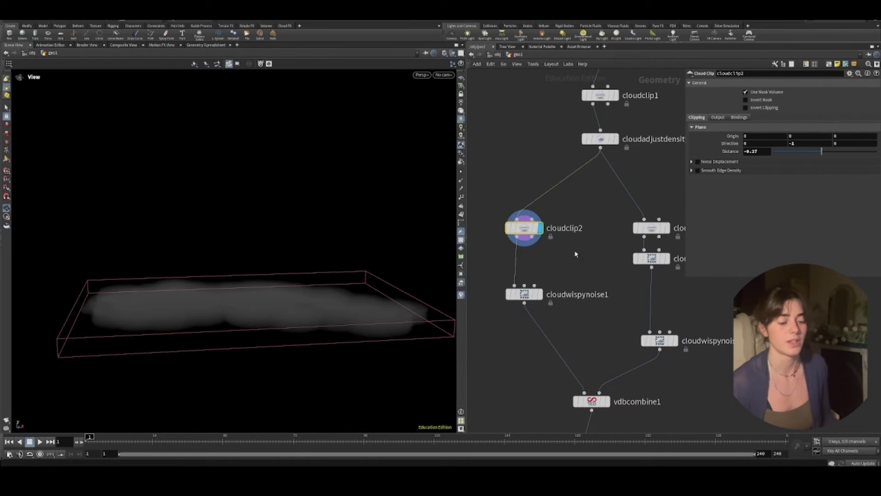
{"action": "middle_click_drag", "start_coordinate": [576, 254], "coordinate": [556, 209]}
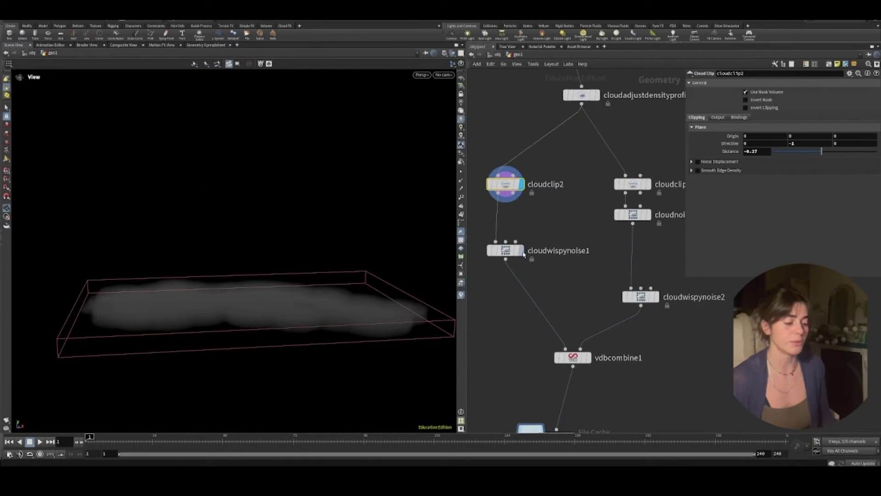
{"action": "left_click", "coordinate": [523, 250]}
- Preview cloudwispynoise1's wisps, testing a lower Amplitude then restoring 0.356
{"action": "left_click", "coordinate": [507, 250]}
{"action": "left_click_drag", "start_coordinate": [342, 276], "coordinate": [305, 264]}
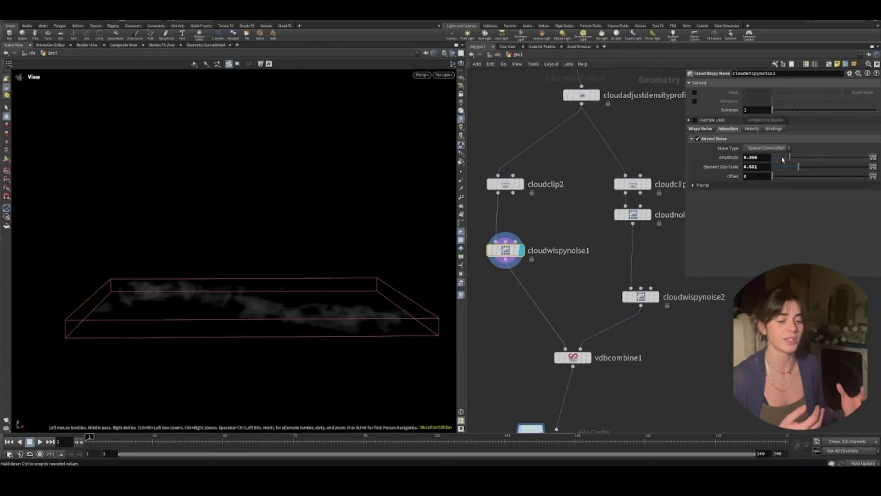
{"action": "left_click_drag", "start_coordinate": [782, 160], "coordinate": [765, 164]}
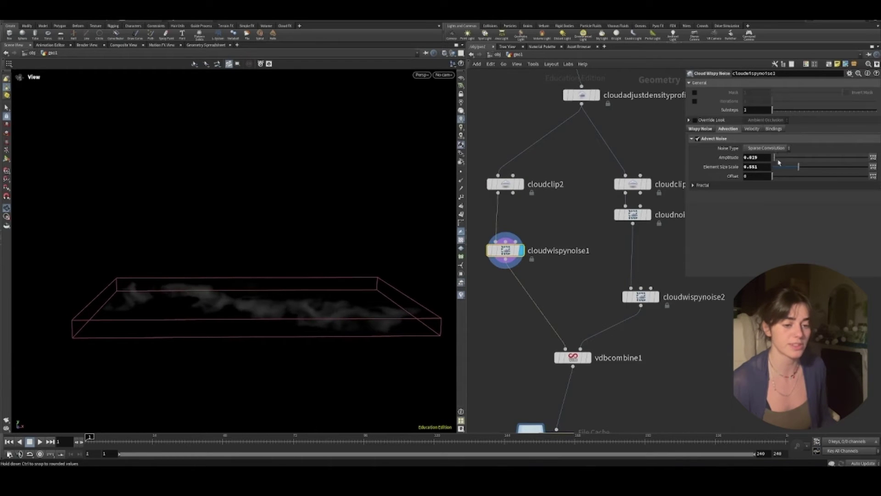
{"action": "key", "text": "ctrl+z"}
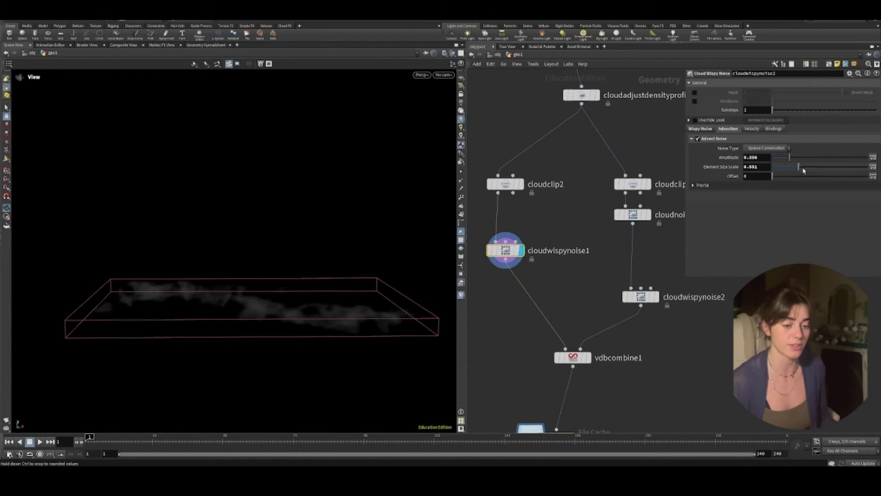
{"action": "middle_click_drag", "start_coordinate": [634, 188], "coordinate": [606, 214]}
- Move cloudclip3 up and set its clip Distance back to 0.23 after a lower test
{"action": "left_click", "coordinate": [604, 211]}
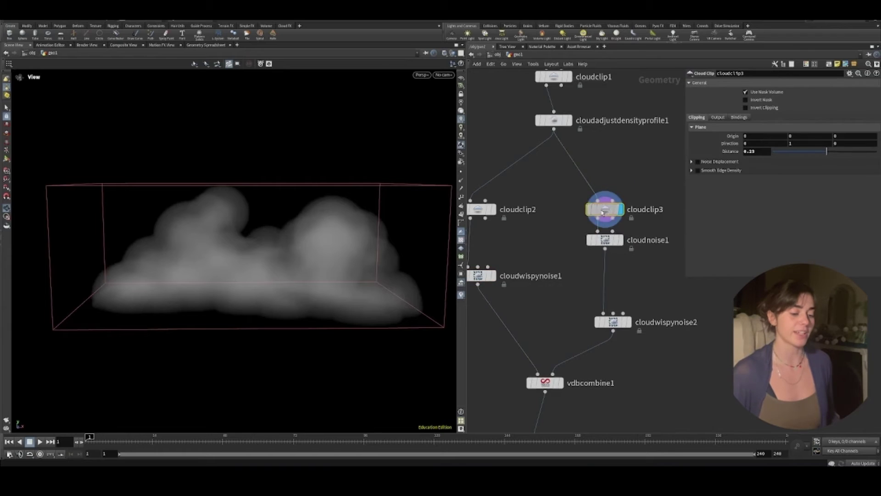
{"action": "left_click_drag", "start_coordinate": [603, 212], "coordinate": [603, 191]}
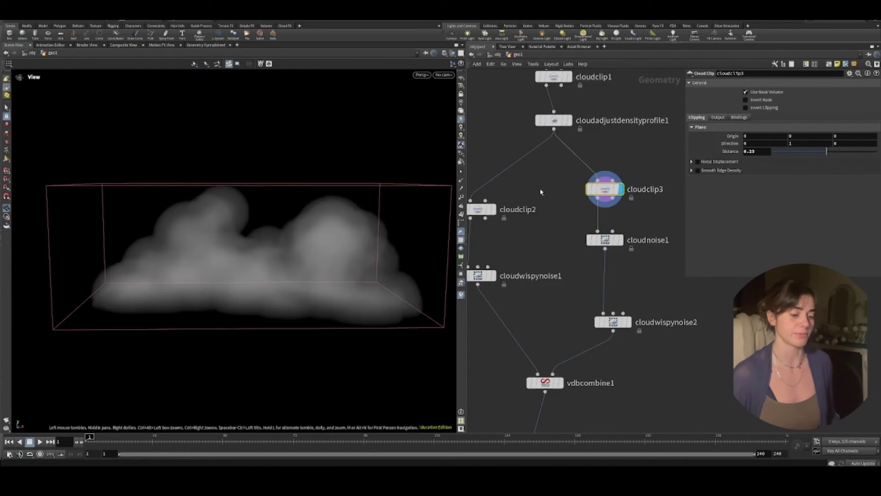
{"action": "mouse_move", "coordinate": [826, 152]}
{"action": "left_mouse_down"}
{"action": "mouse_move", "coordinate": [809, 152]}
{"action": "mouse_move", "coordinate": [830, 153]}
{"action": "left_mouse_up"}
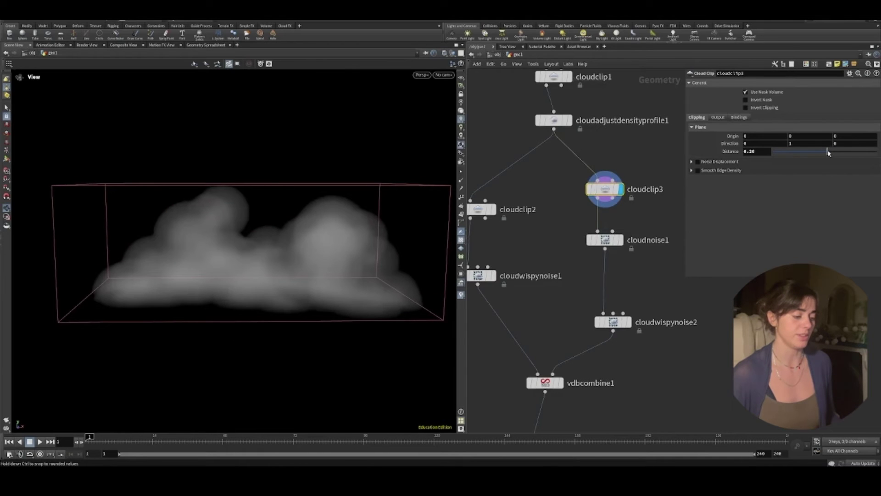
{"action": "left_click", "coordinate": [757, 151]}
{"action": "type", "text": "0."}
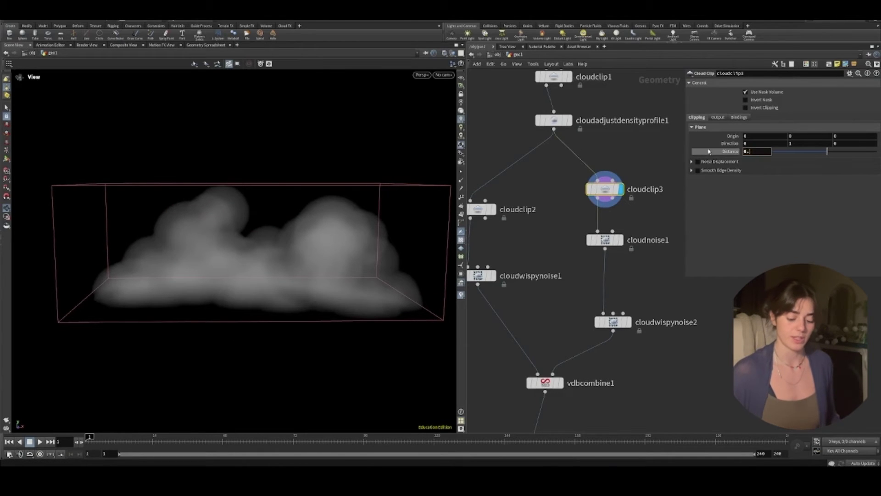
{"action": "type", "text": "23"}
{"action": "key", "text": "Return"}
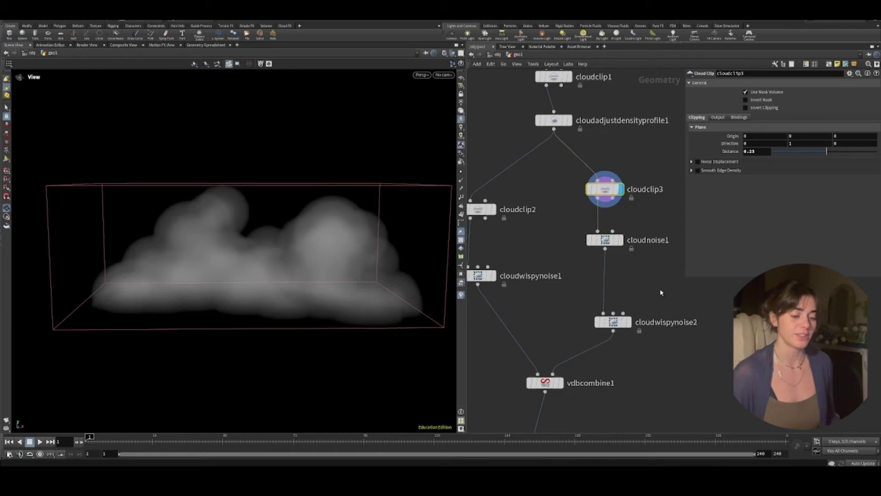
{"action": "middle_click_drag", "start_coordinate": [658, 295], "coordinate": [661, 285]}
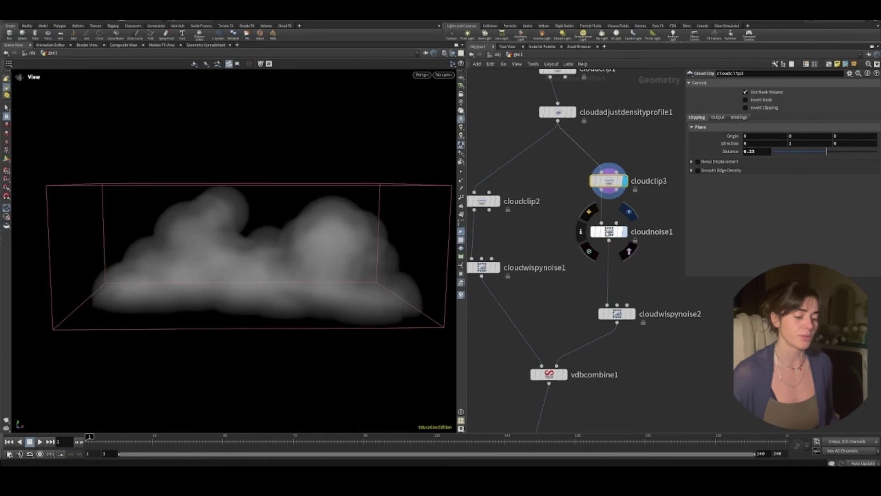
- Display the cloud through cloudnoise1, then cloudwispynoise2, orbiting to a frontal view
{"action": "left_click", "coordinate": [609, 232]}
{"action": "left_click_drag", "start_coordinate": [267, 236], "coordinate": [284, 240]}
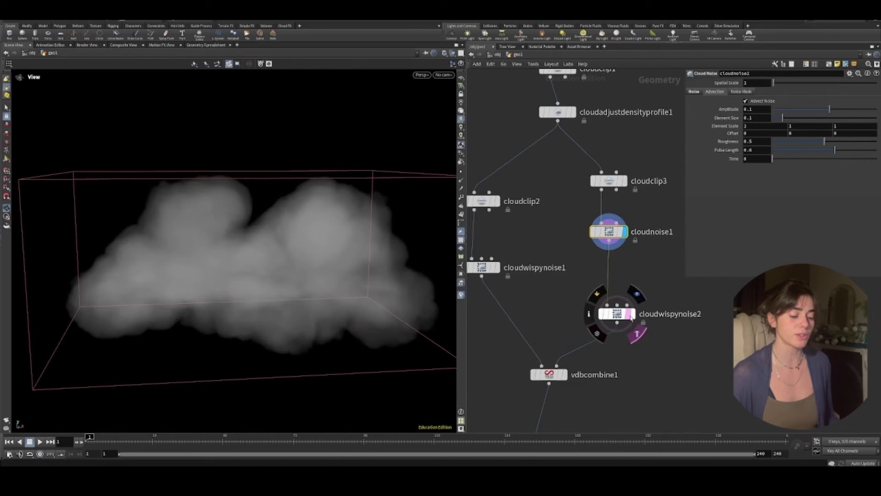
{"action": "left_click", "coordinate": [630, 315]}
{"action": "left_click_drag", "start_coordinate": [262, 297], "coordinate": [262, 281]}
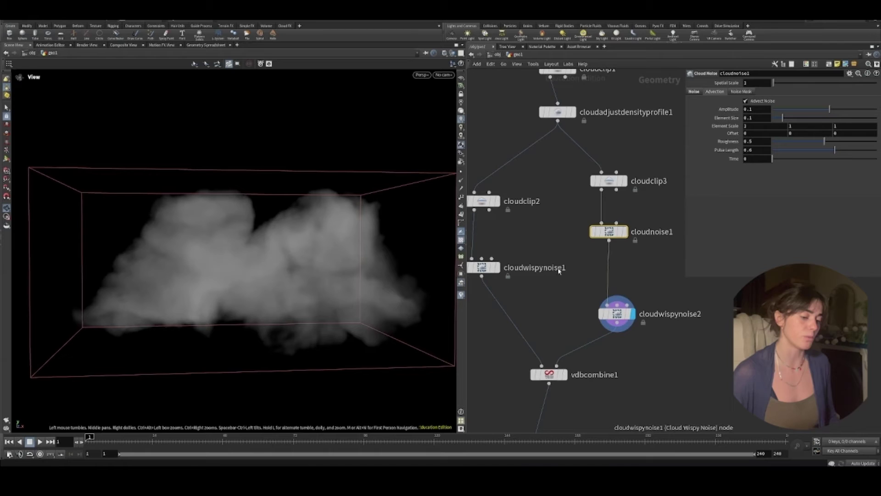
{"action": "middle_click_drag", "start_coordinate": [487, 293], "coordinate": [503, 283]}
{"action": "left_click_drag", "start_coordinate": [498, 263], "coordinate": [498, 268]}
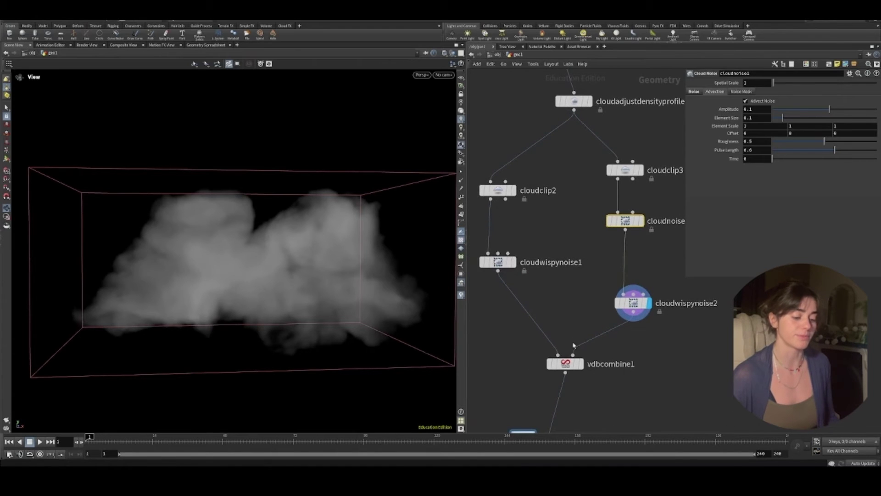
{"action": "mouse_move", "coordinate": [337, 248]}
{"action": "left_mouse_down"}
{"action": "mouse_move", "coordinate": [323, 250]}
{"action": "mouse_move", "coordinate": [333, 256]}
{"action": "left_mouse_up"}
- Inspect cloudnoise1's main Perlin noise settings
{"action": "left_click_drag", "start_coordinate": [566, 210], "coordinate": [652, 327]}
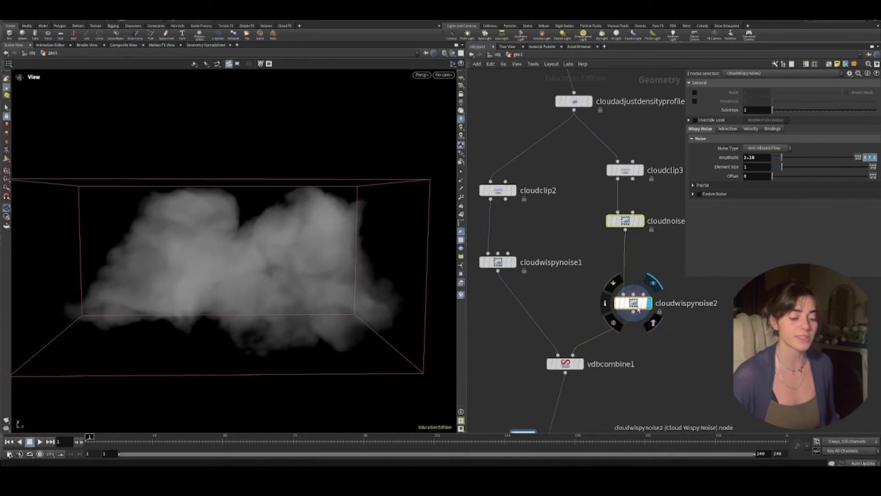
{"action": "left_click", "coordinate": [629, 221]}
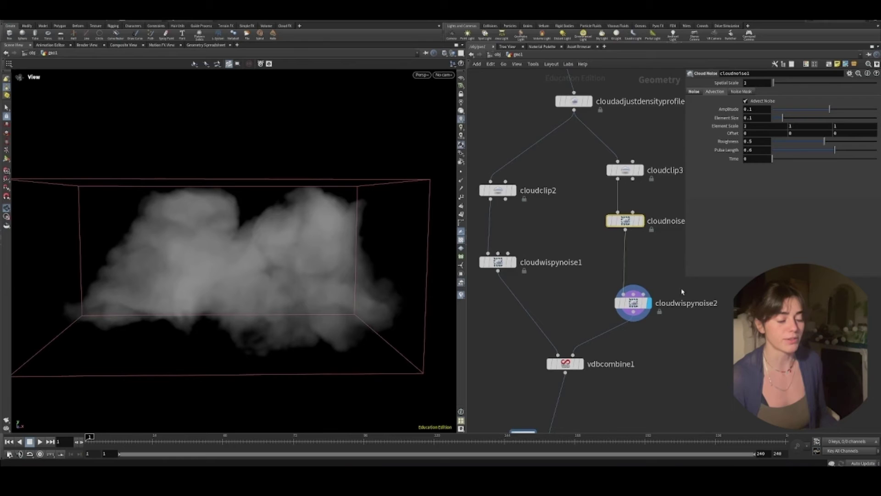
{"action": "left_click", "coordinate": [697, 92]}
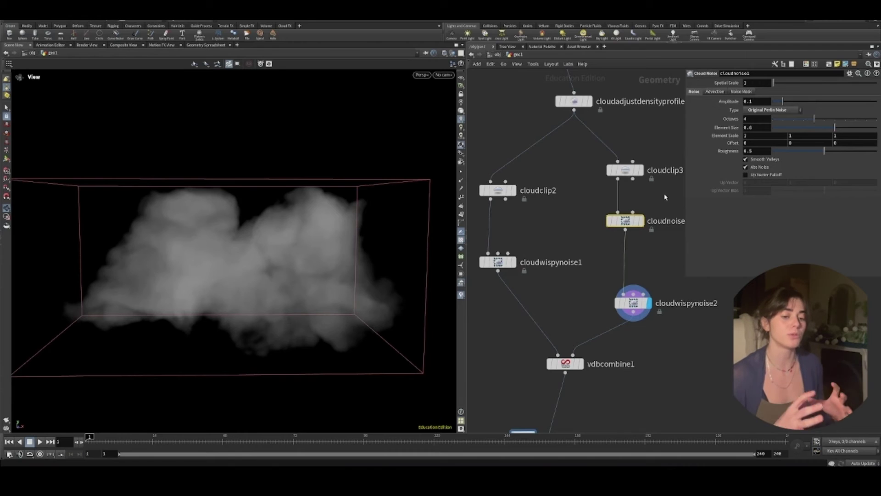
{"action": "middle_click_drag", "start_coordinate": [665, 201], "coordinate": [649, 206]}
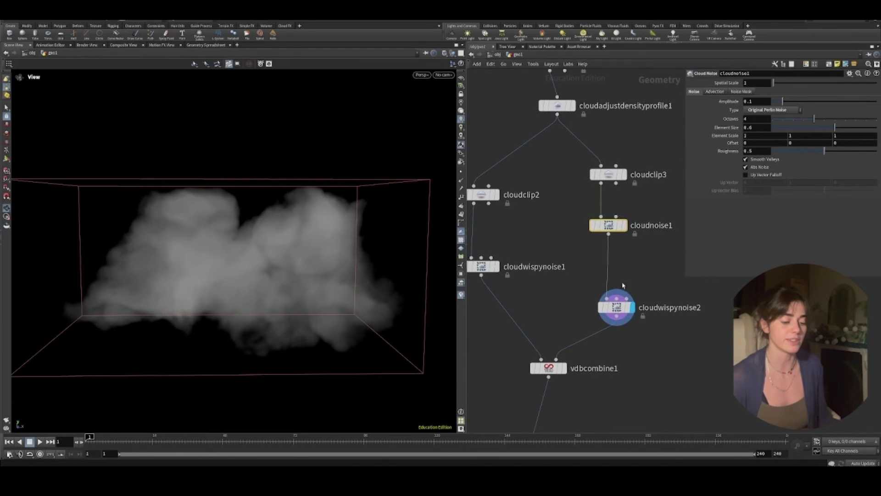
- Review cloudwispynoise2's Advection, Velocity and Bindings tabs, then expand its Fractal and Evolve Noise folders
{"action": "left_click", "coordinate": [617, 307]}
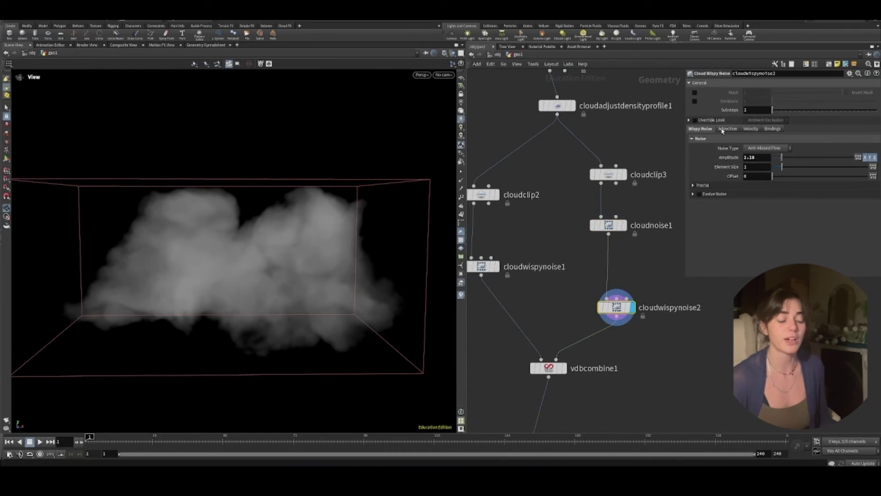
{"action": "left_click", "coordinate": [727, 129]}
{"action": "left_click", "coordinate": [751, 129]}
{"action": "left_click", "coordinate": [773, 129]}
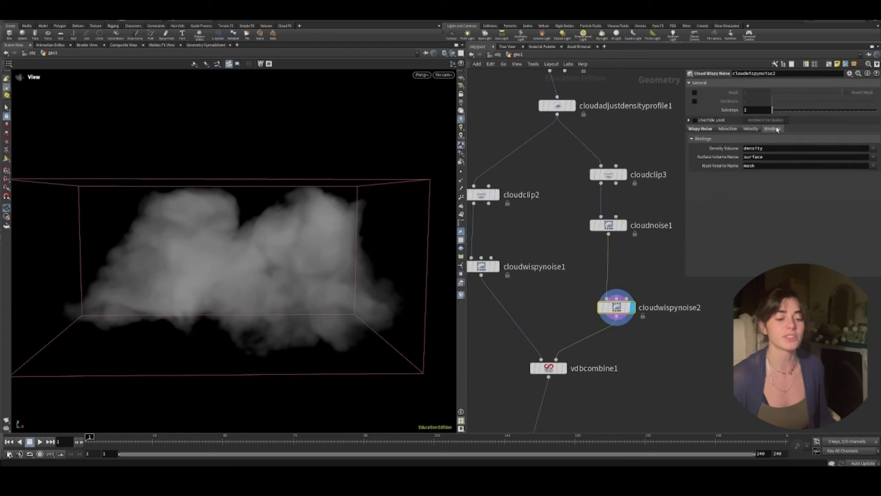
{"action": "left_click", "coordinate": [706, 129]}
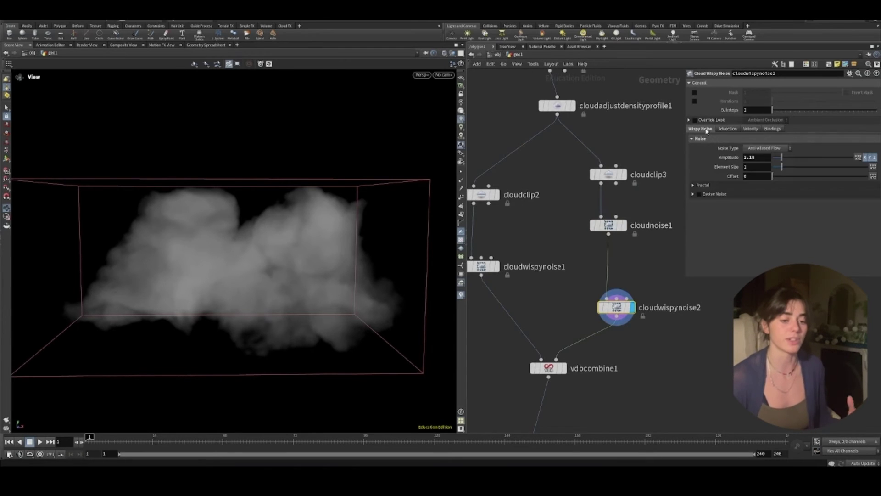
{"action": "left_click", "coordinate": [703, 185]}
{"action": "left_click", "coordinate": [712, 213]}
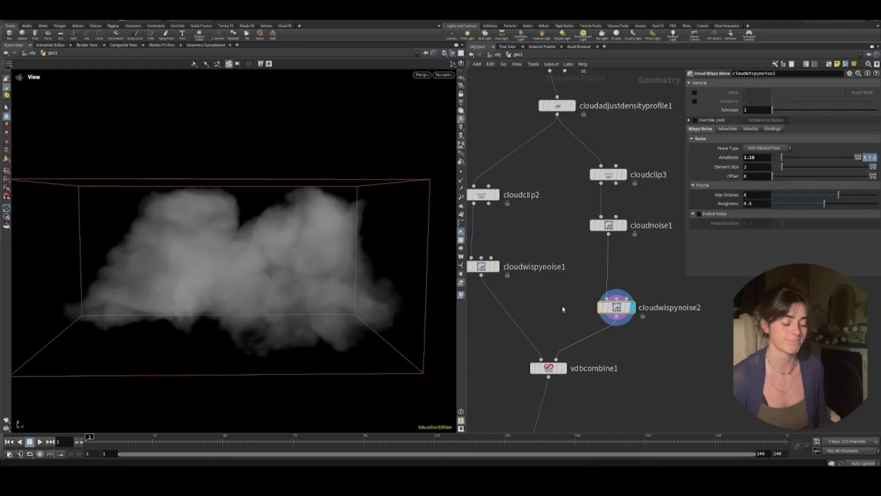
{"action": "middle_click_drag", "start_coordinate": [565, 310], "coordinate": [574, 168]}
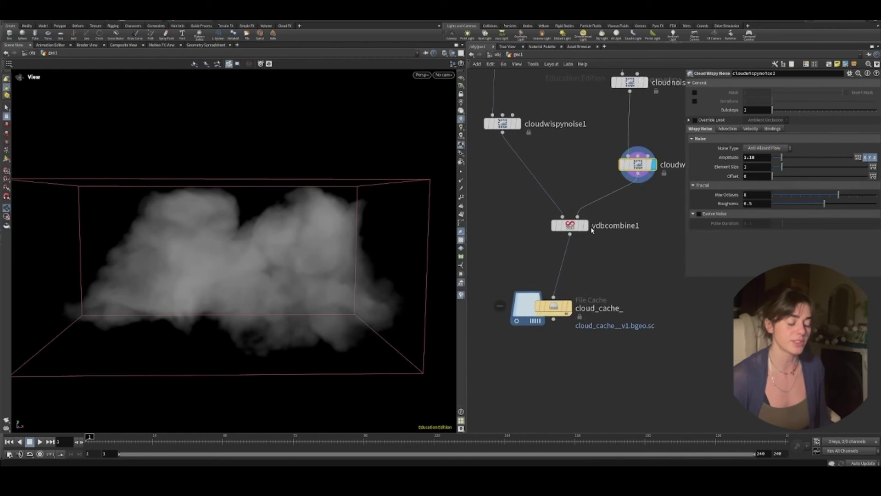
- Check the vdbcombine1 and cloud_cache parameters, then go up to the obj level
{"action": "left_click", "coordinate": [578, 227]}
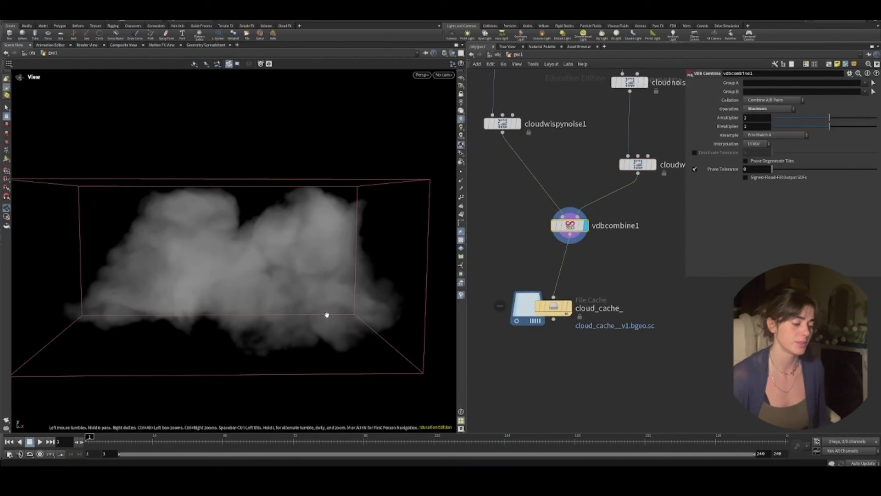
{"action": "left_click_drag", "start_coordinate": [325, 311], "coordinate": [342, 324]}
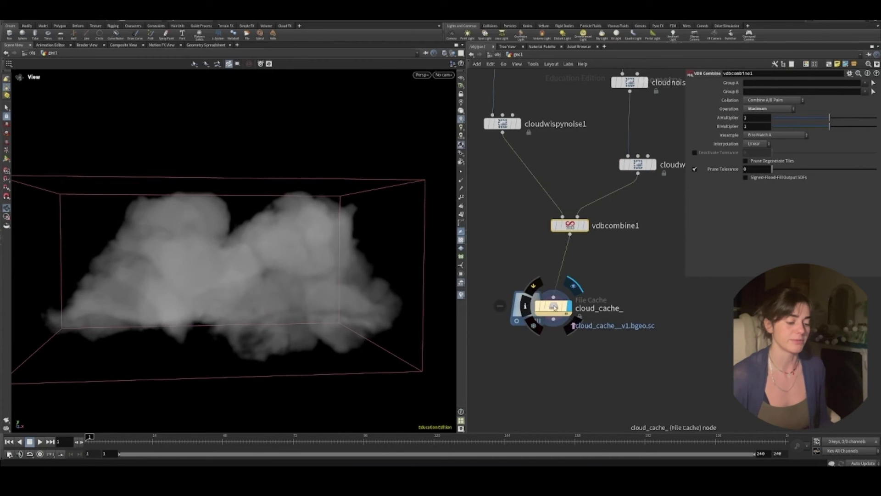
{"action": "left_click", "coordinate": [555, 306]}
{"action": "left_click_drag", "start_coordinate": [315, 273], "coordinate": [237, 242]}
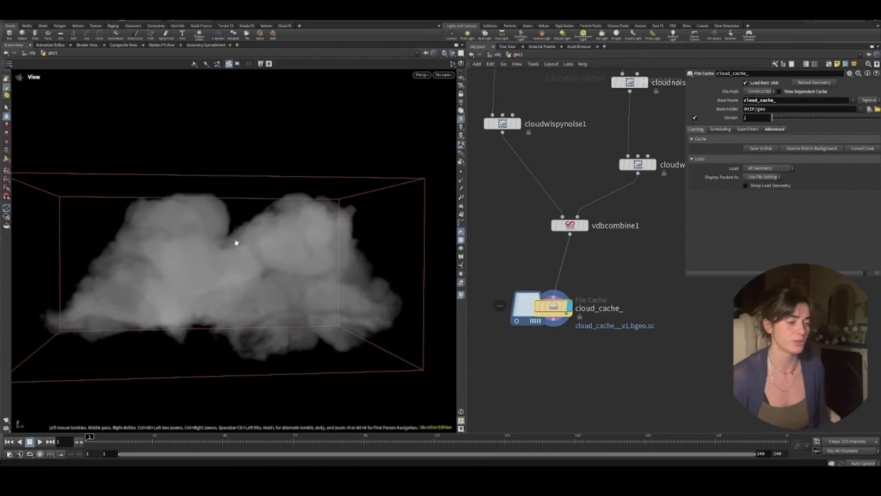
{"action": "left_click", "coordinate": [498, 55]}
{"action": "left_click", "coordinate": [499, 55]}
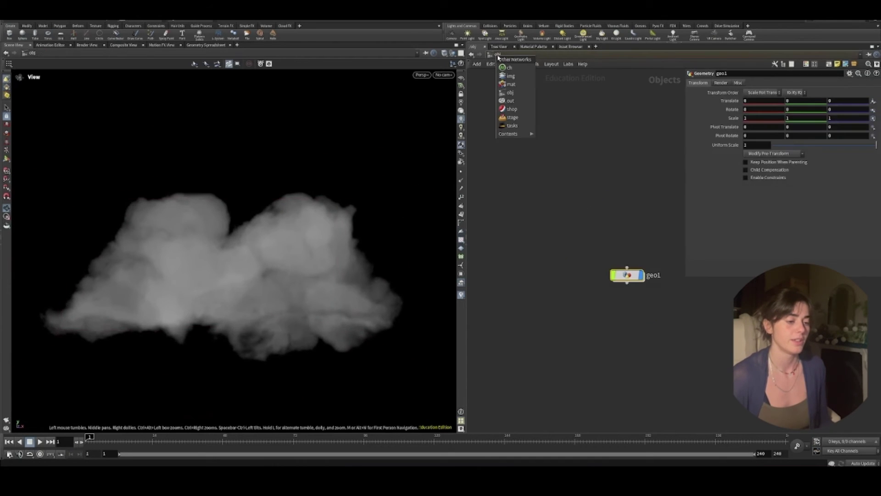
- Enter the stage network, inspect karmaphysicalsky1, and display the node chain down to camera1
{"action": "left_click", "coordinate": [512, 118]}
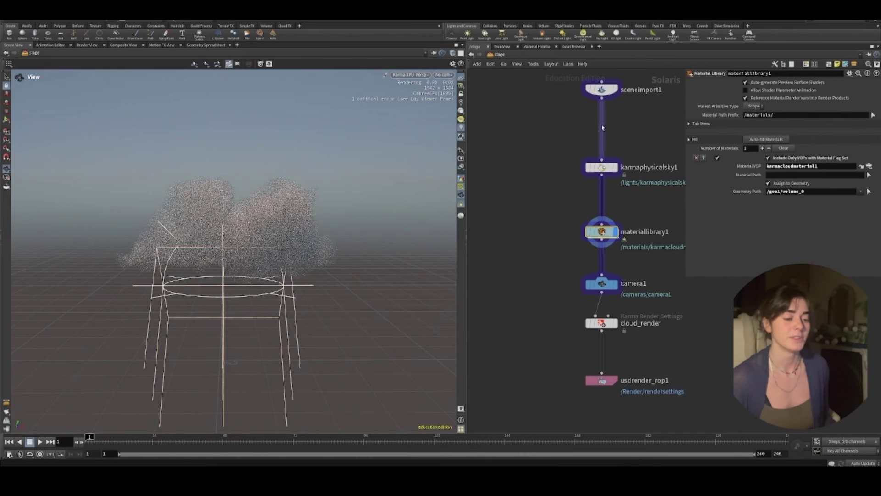
{"action": "middle_click_drag", "start_coordinate": [605, 92], "coordinate": [568, 156]}
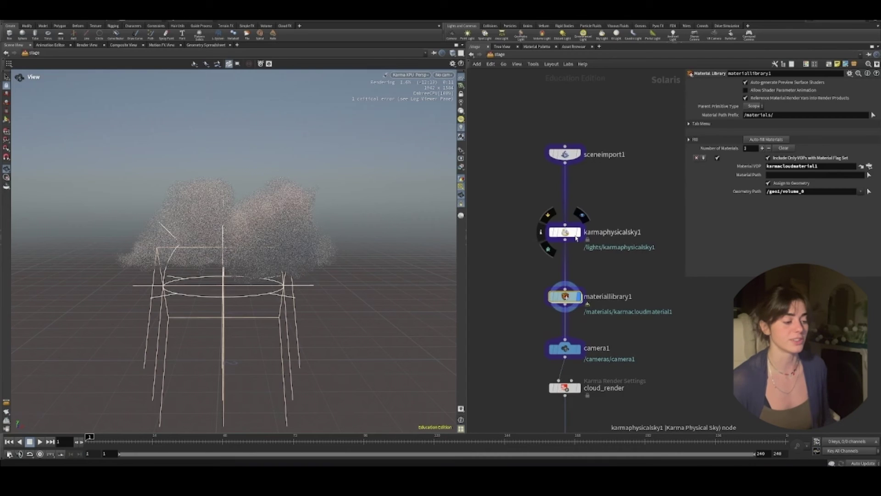
{"action": "left_click", "coordinate": [577, 237]}
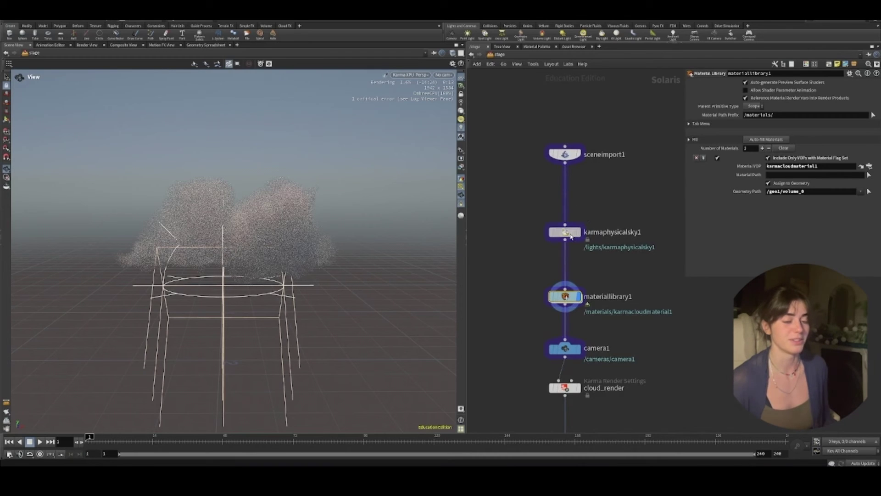
{"action": "middle_click_drag", "start_coordinate": [600, 283], "coordinate": [609, 240]}
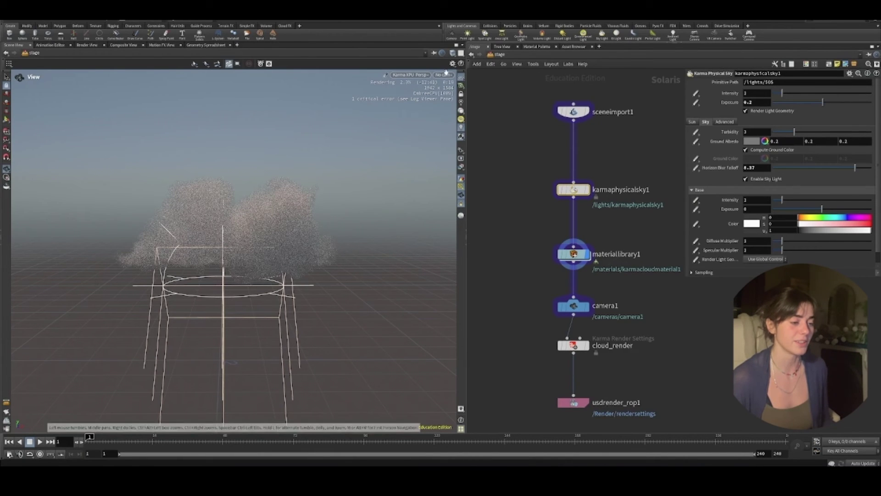
{"action": "left_click", "coordinate": [445, 74]}
{"action": "left_click", "coordinate": [454, 84]}
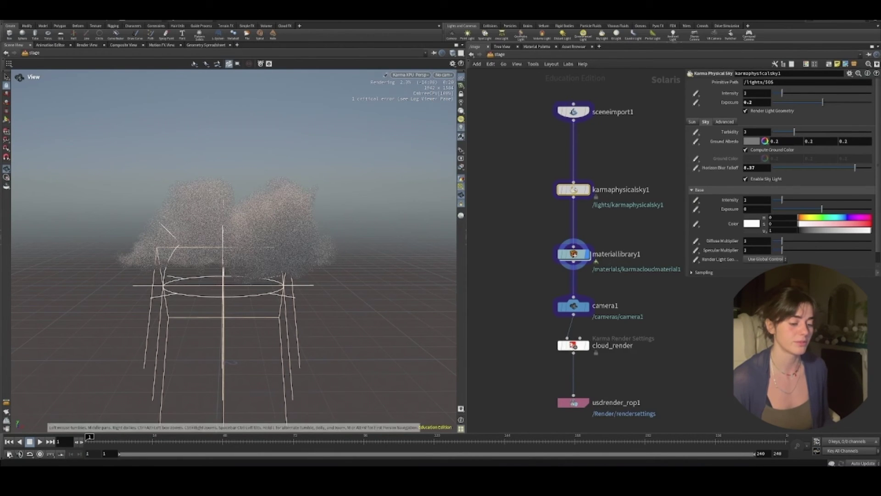
- View the scene through /cameras/camera1 and set the display flag on karmaphysicalsky1
{"action": "left_click", "coordinate": [444, 74]}
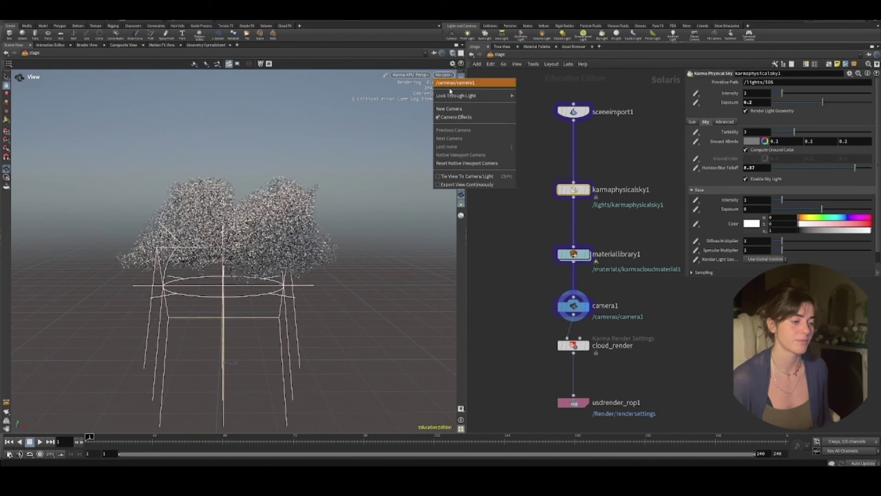
{"action": "left_click", "coordinate": [457, 83]}
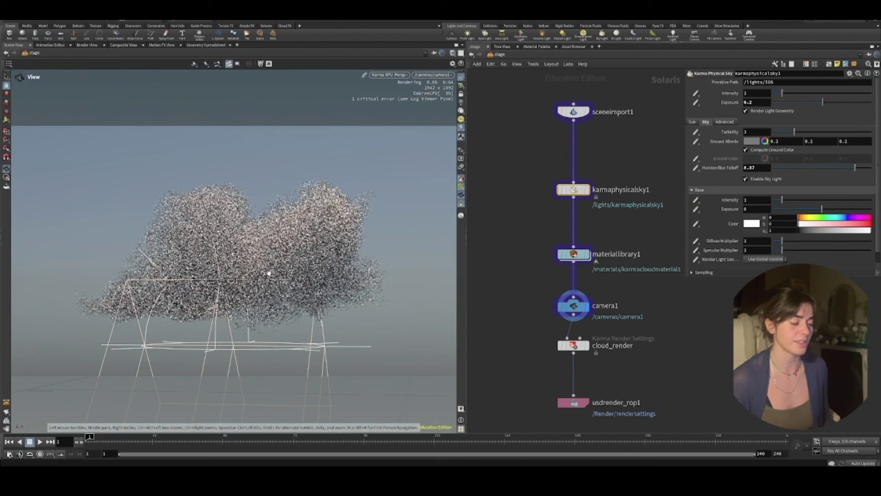
{"action": "left_click", "coordinate": [389, 75]}
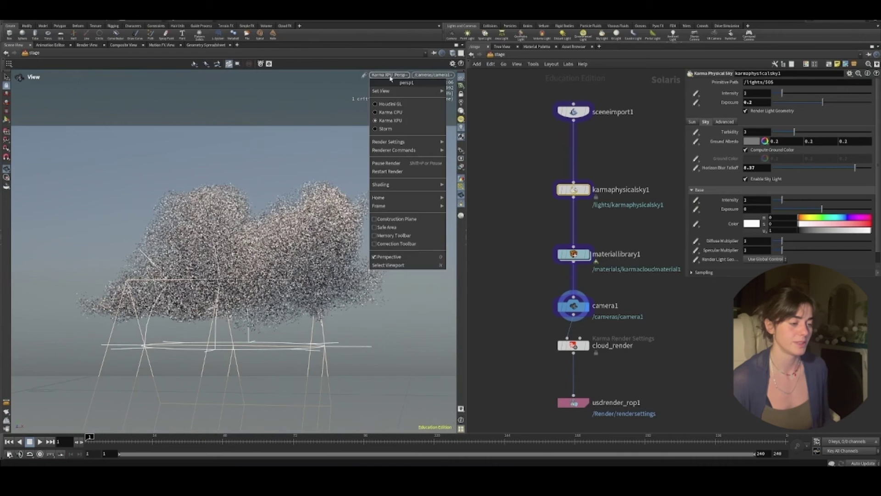
{"action": "left_click", "coordinate": [390, 76]}
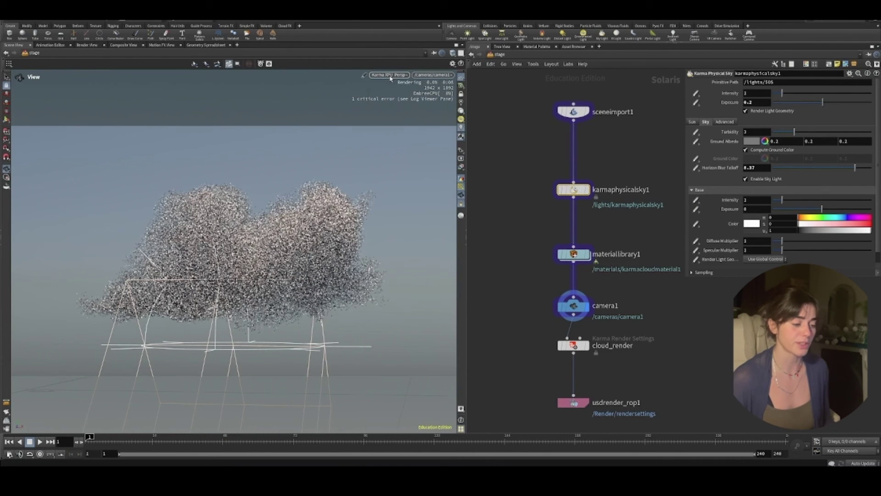
{"action": "mouse_move", "coordinate": [578, 115]}
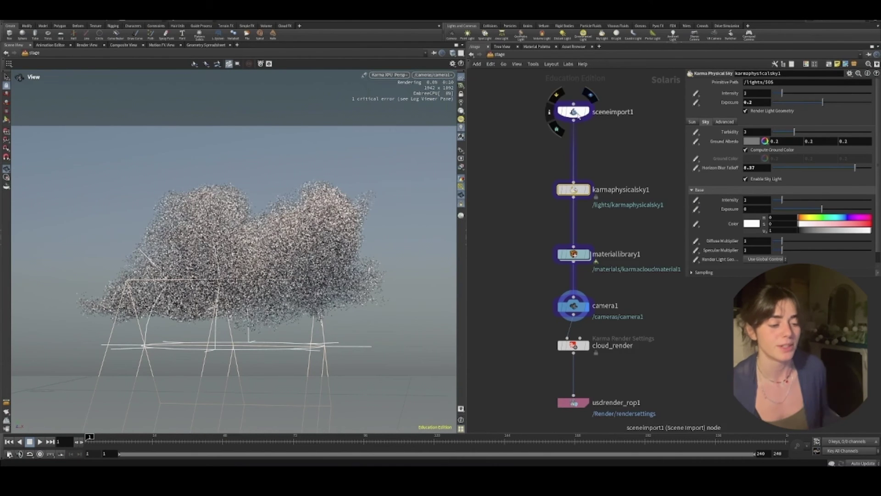
{"action": "middle_click_drag", "start_coordinate": [621, 160], "coordinate": [596, 156]}
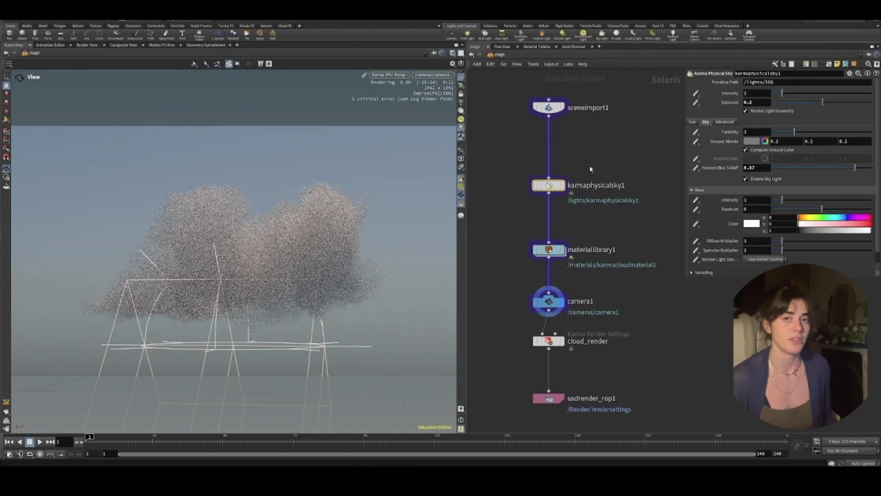
{"action": "left_click", "coordinate": [562, 186]}
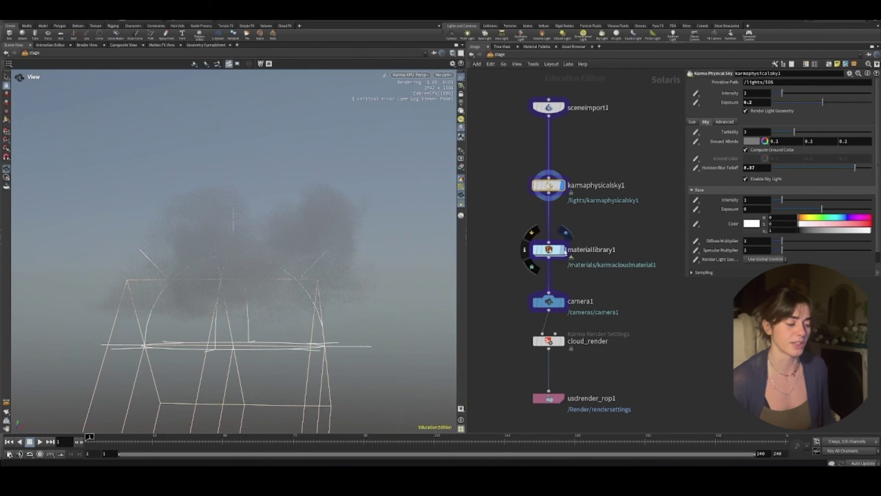
- Dive into karmacloudmaterial1 and rearrange kma_pyroshader1 and material_properties
{"action": "double_click", "coordinate": [549, 250]}
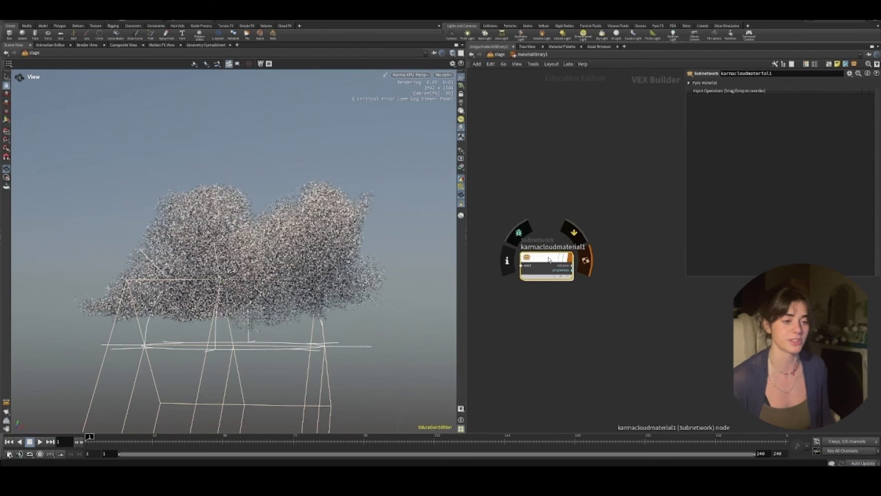
{"action": "double_click", "coordinate": [549, 260]}
{"action": "left_click_drag", "start_coordinate": [465, 313], "coordinate": [374, 313]}
{"action": "left_click_drag", "start_coordinate": [467, 233], "coordinate": [466, 253]}
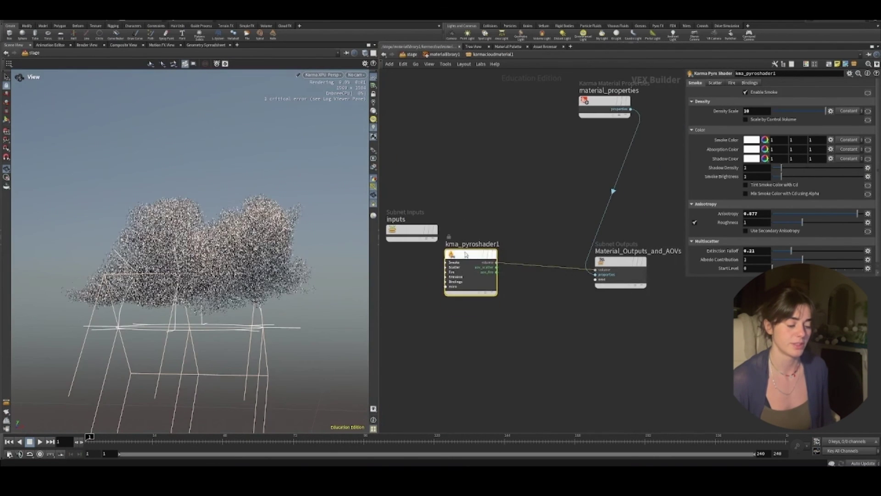
{"action": "key", "text": "l"}
{"action": "left_click_drag", "start_coordinate": [548, 228], "coordinate": [469, 373]}
{"action": "left_click_drag", "start_coordinate": [685, 278], "coordinate": [605, 380]}
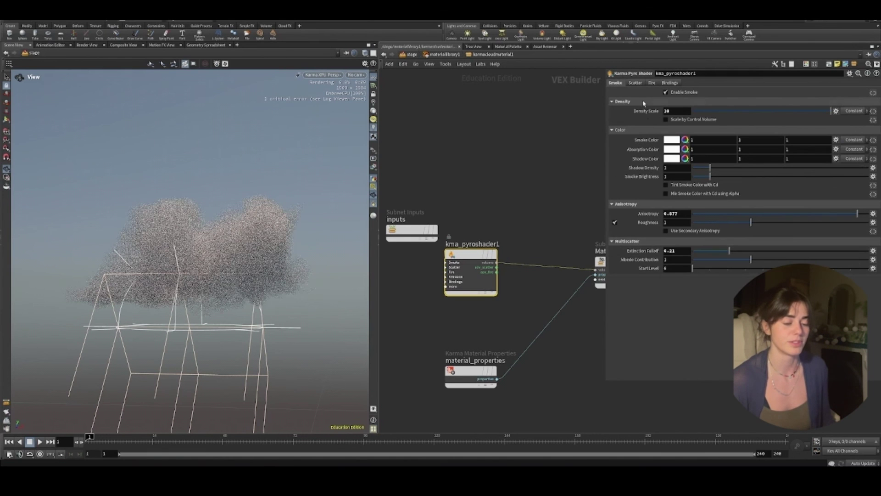
- Browse the pyro shader's Scatter, Fire and Smoke tabs, then return to materiallibrary1
{"action": "left_click", "coordinate": [636, 84]}
{"action": "left_click", "coordinate": [653, 83]}
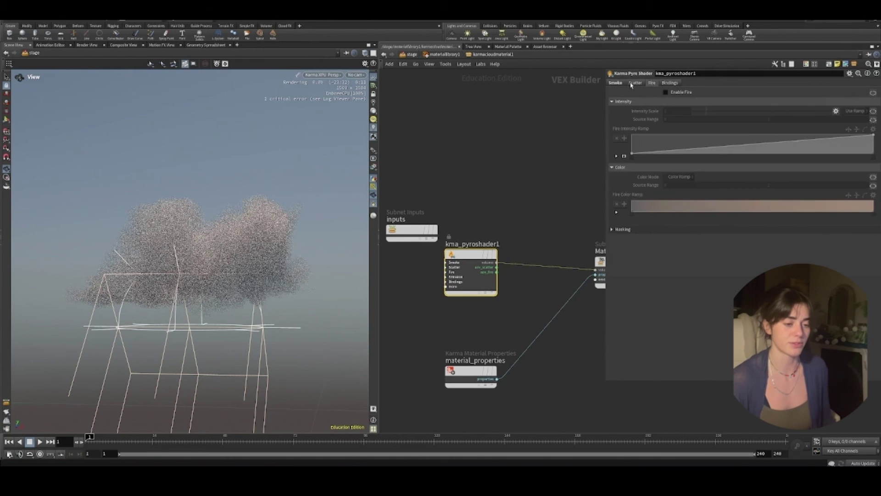
{"action": "left_click", "coordinate": [615, 83]}
{"action": "middle_click_drag", "start_coordinate": [537, 179], "coordinate": [503, 177]}
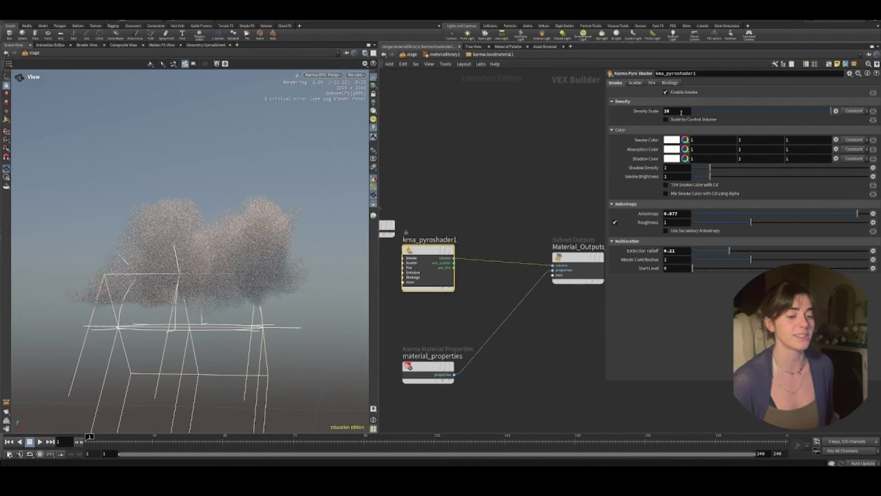
{"action": "left_click", "coordinate": [440, 55]}
- Return to /stage and select cloud_render, rendering camera1 at 1920×1080
{"action": "left_click", "coordinate": [412, 55]}
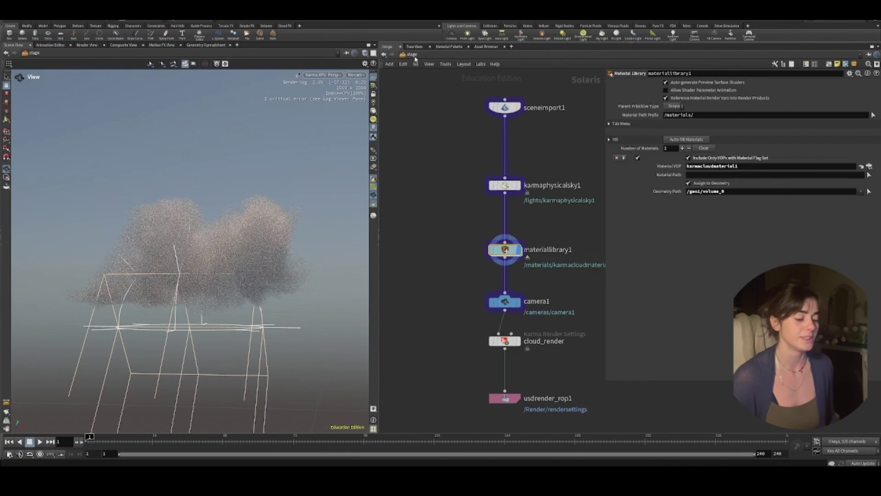
{"action": "mouse_move", "coordinate": [507, 343]}
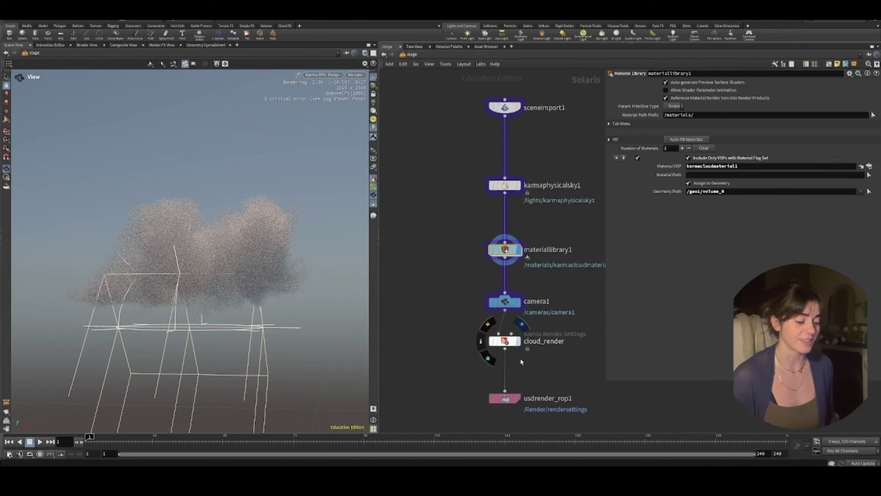
{"action": "left_click", "coordinate": [509, 342]}
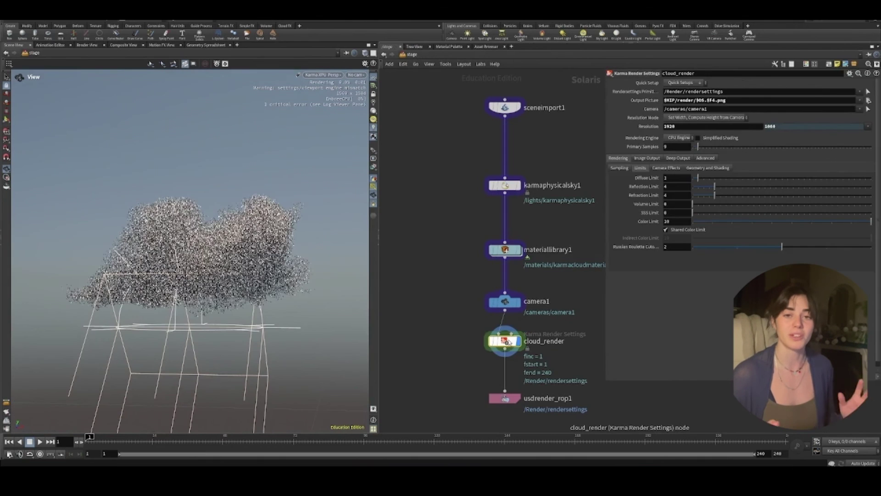